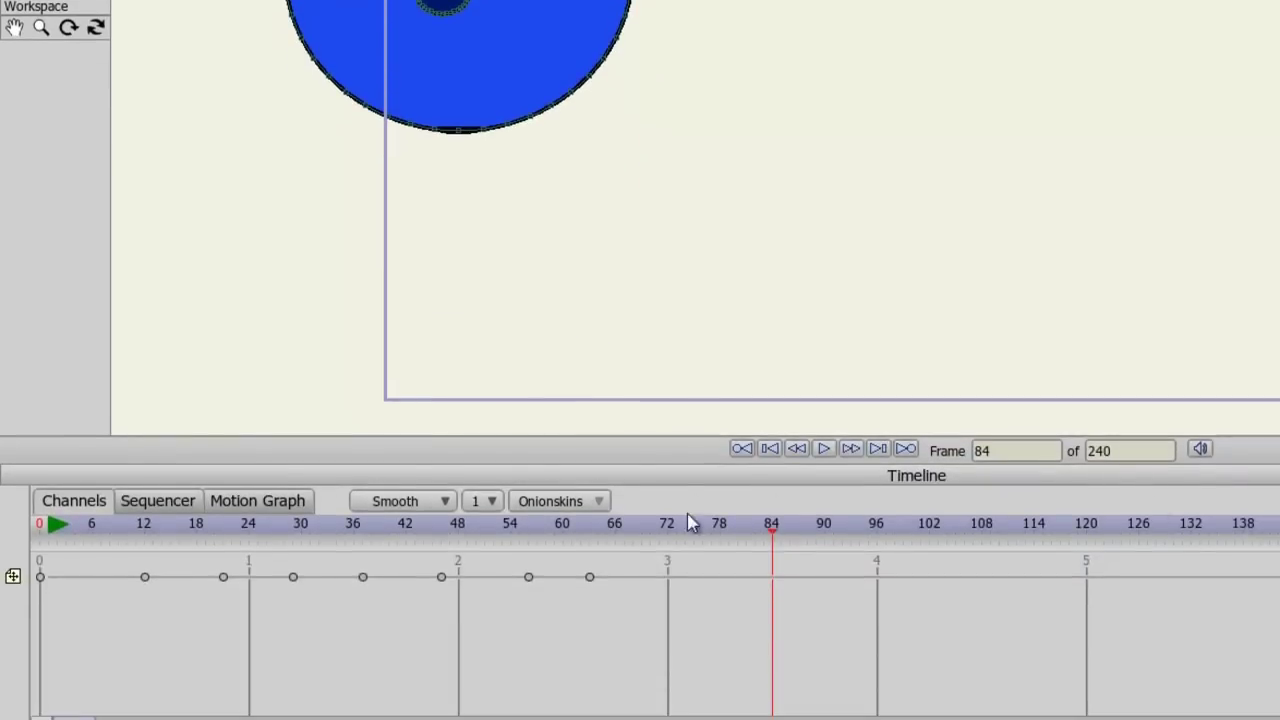
Select the ball's keyframe at frame 72 and switch the timeline to the motion graph
click(668, 530)
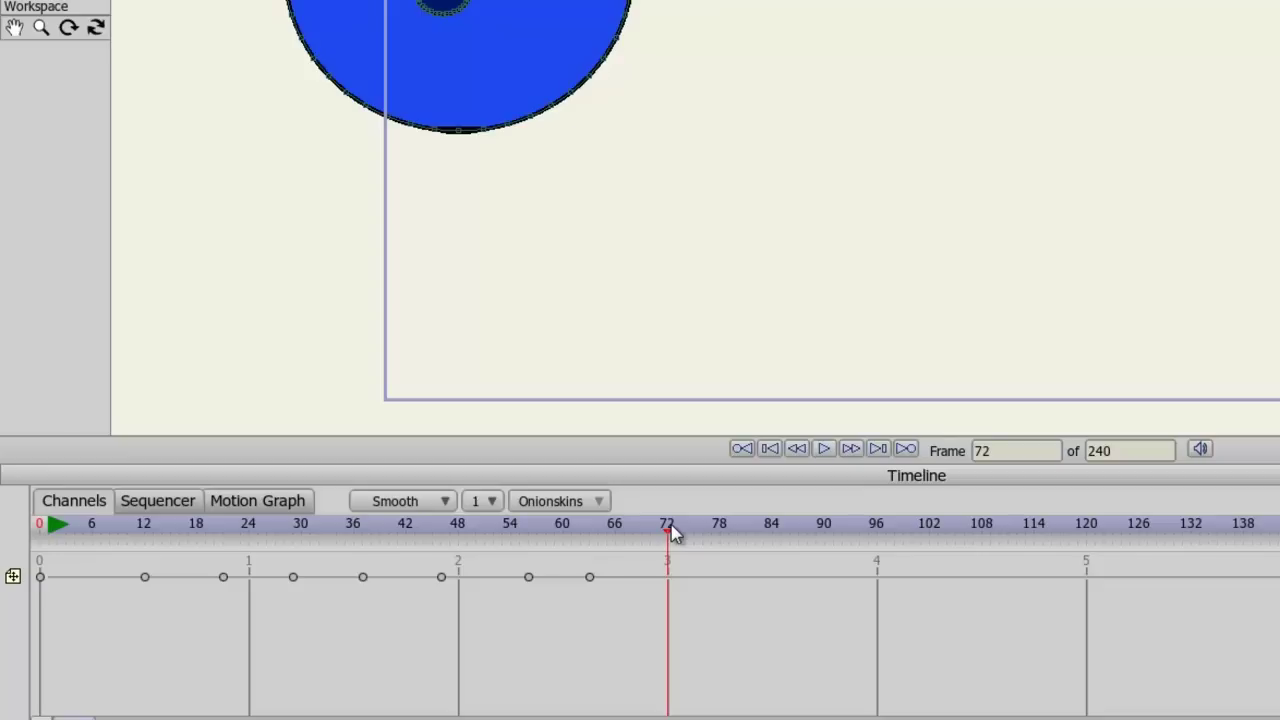
click(668, 577)
click(300, 502)
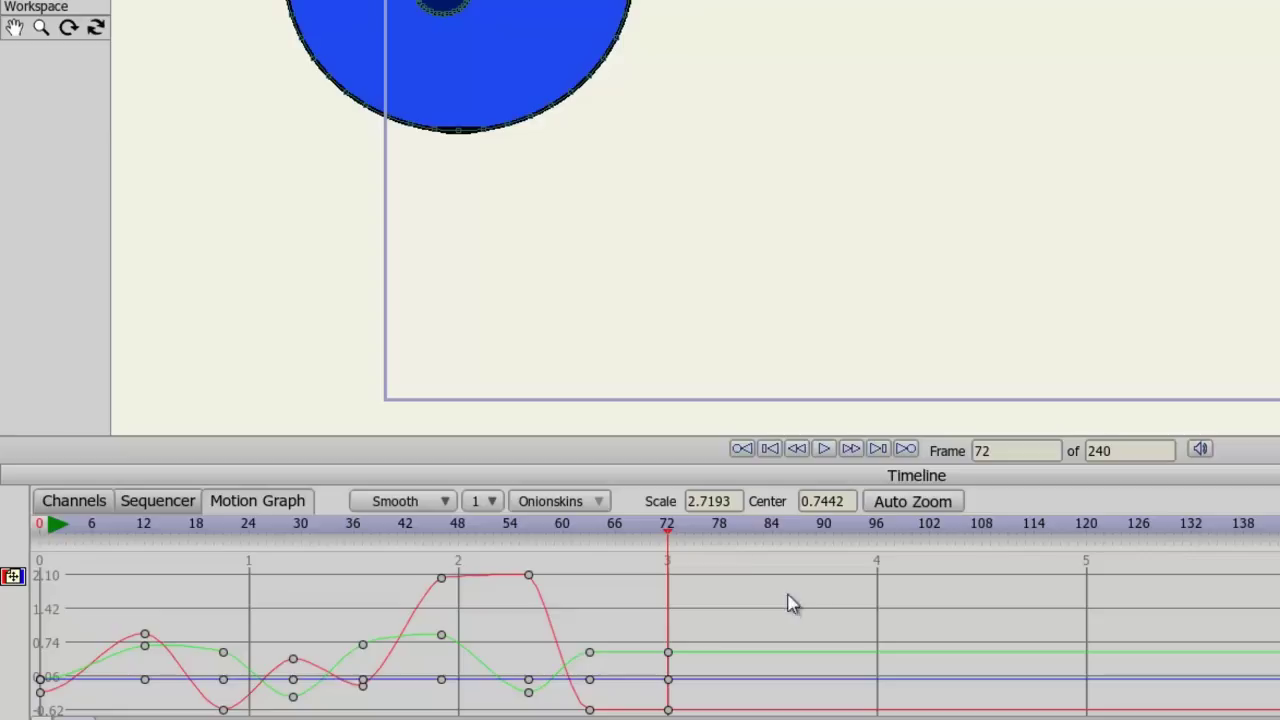
Add a keyframe at frame 84 on the ball's green, blue and red motion curves
drag(752, 540, 773, 537)
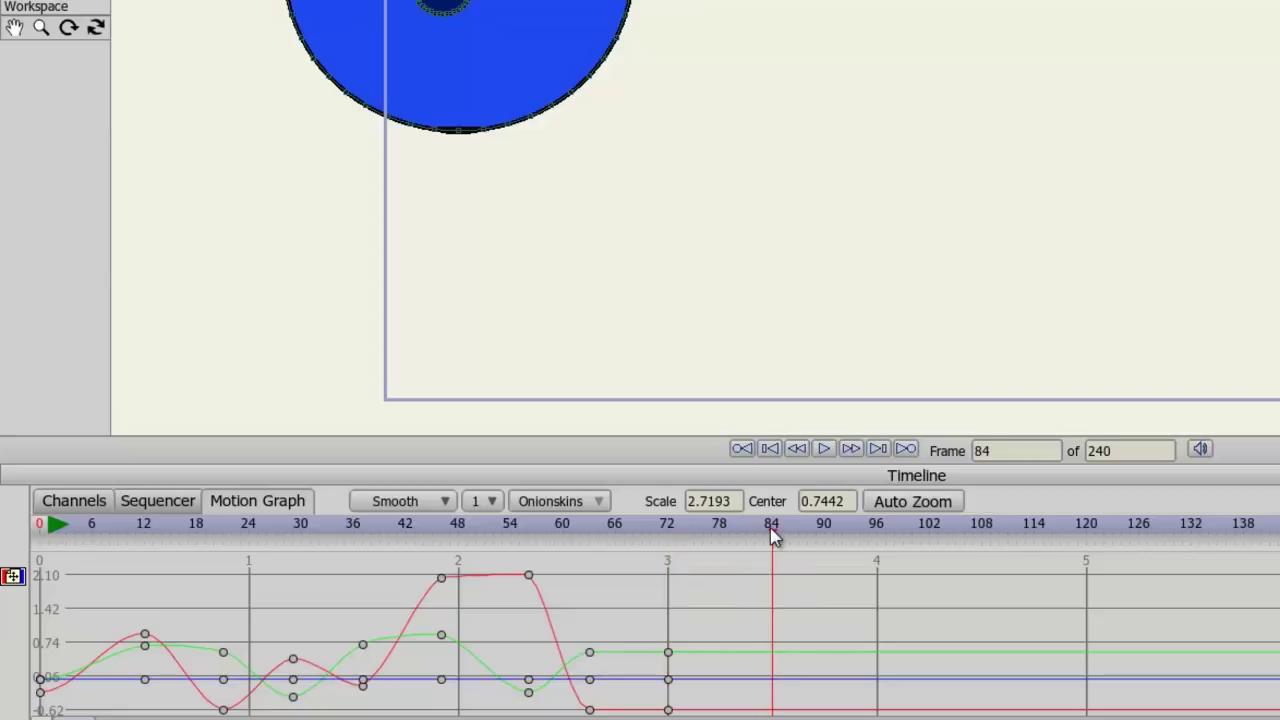
click(773, 652)
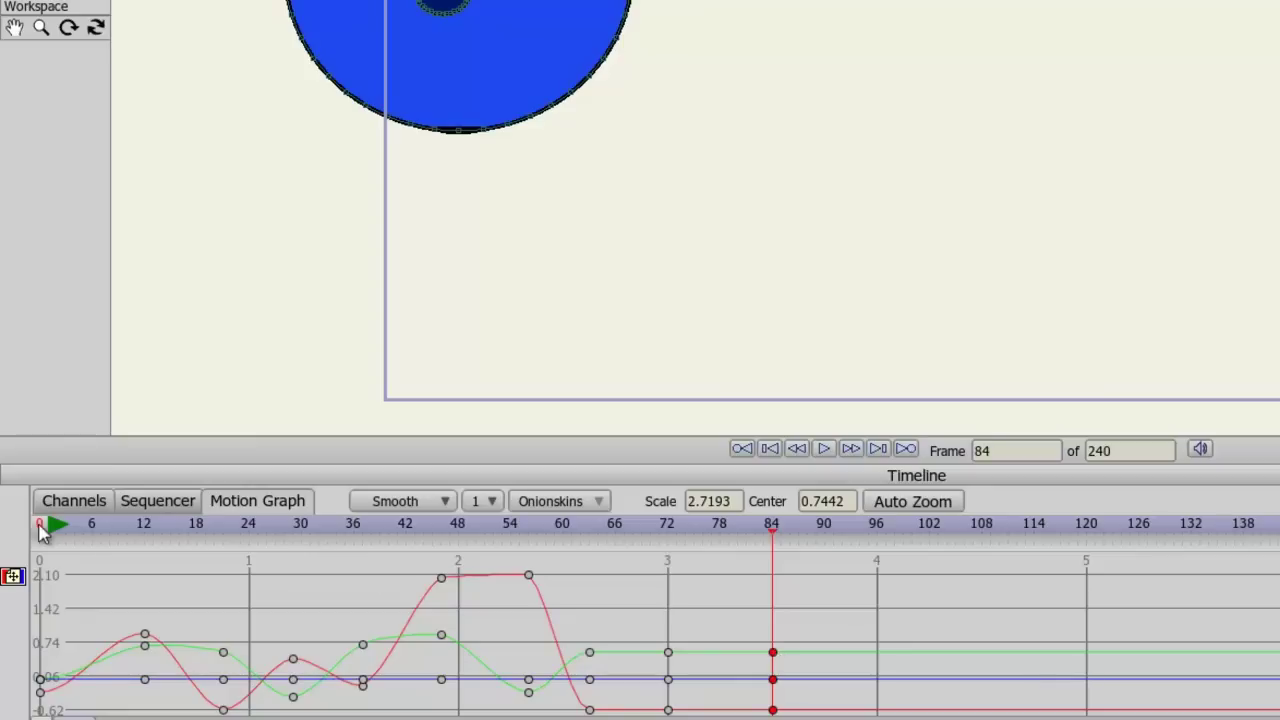
In the channel view, shift three middle keyframes about 15 frames later, to around frames 69, 77 and 86
click(75, 502)
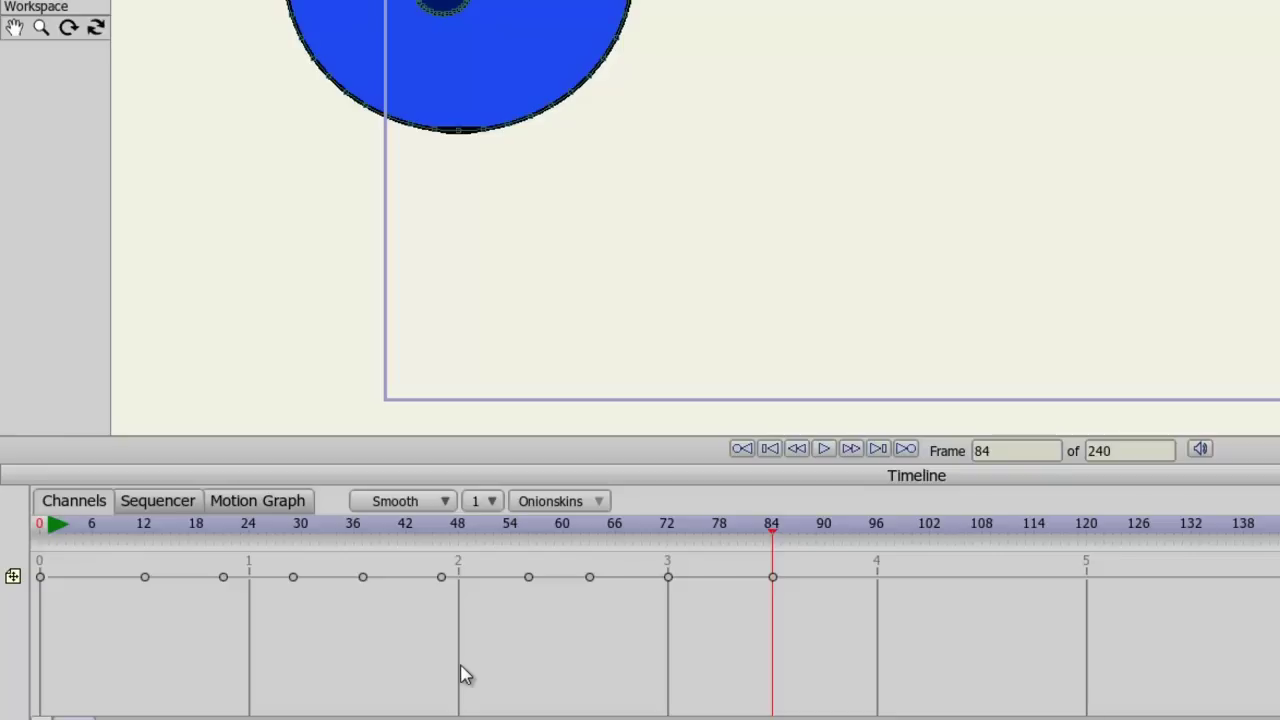
drag(419, 620, 288, 566)
drag(295, 581, 638, 601)
drag(582, 528, 695, 528)
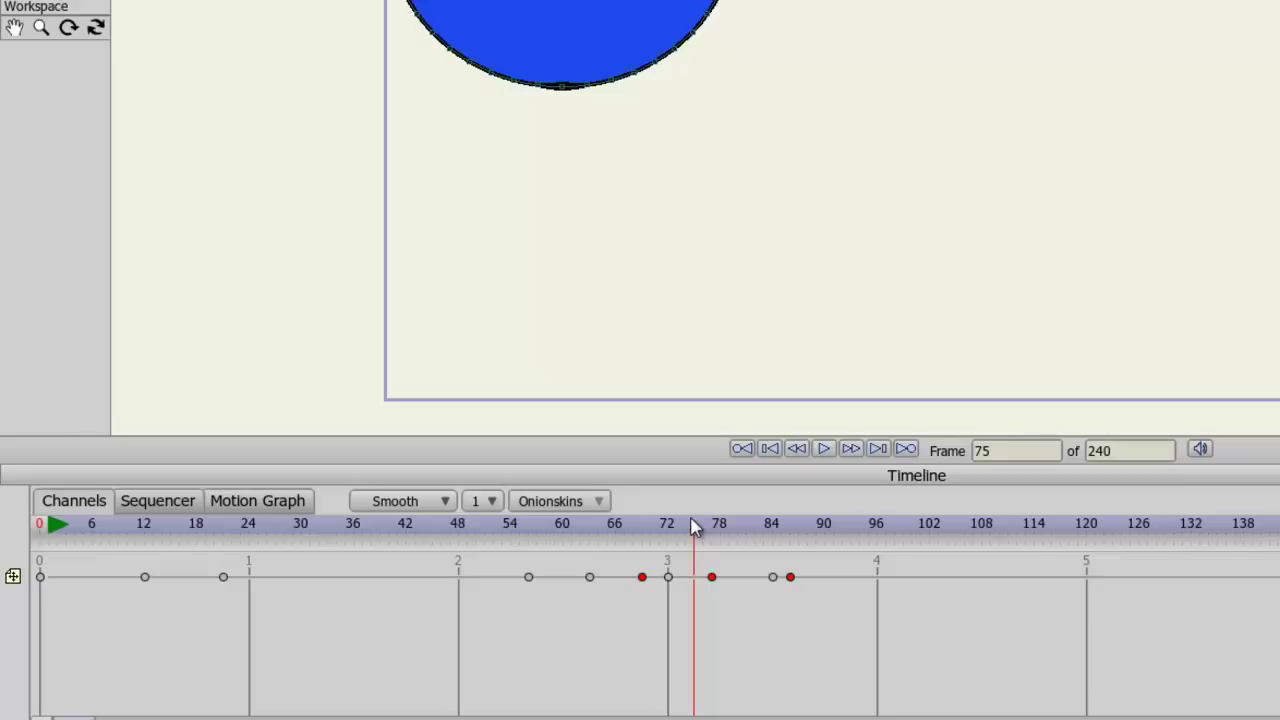
Undo the keyframe move and return to the motion graph with nothing selected
key(ctrl+z)
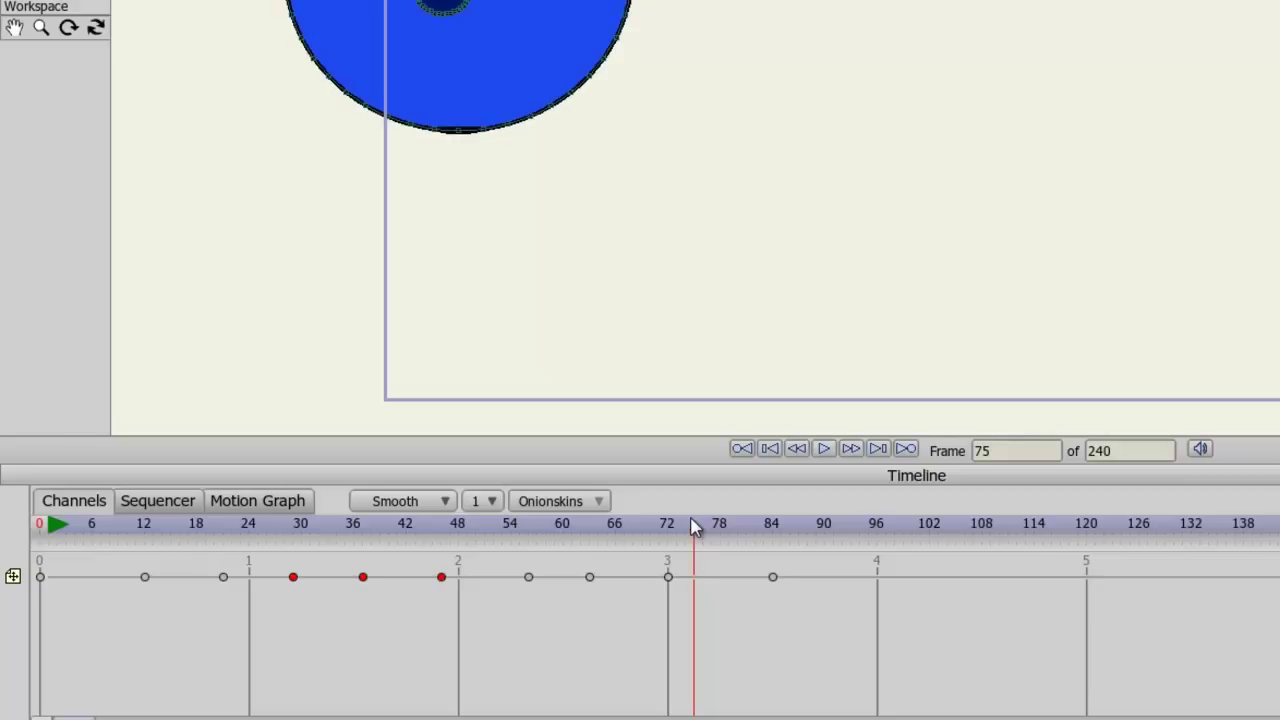
click(298, 500)
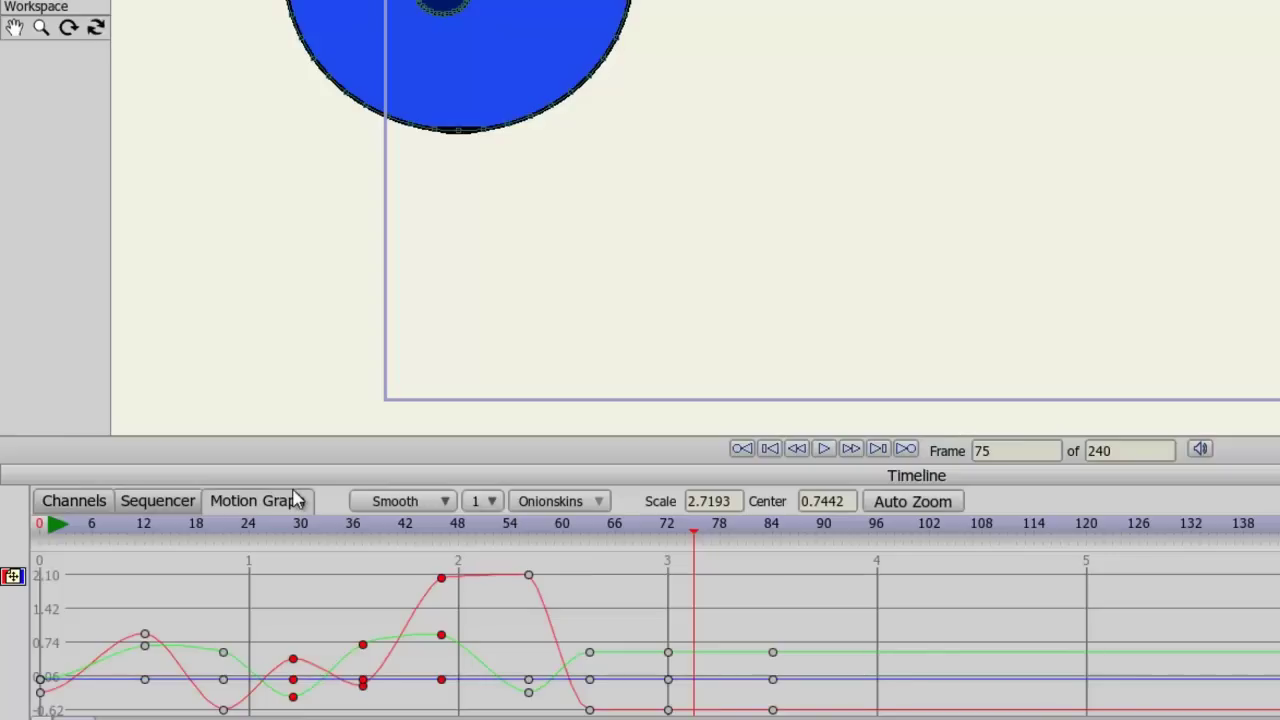
click(324, 577)
Adjust the ball's frame-46 keyframe, raising its red-curve value to about 2.10
drag(613, 525, 443, 578)
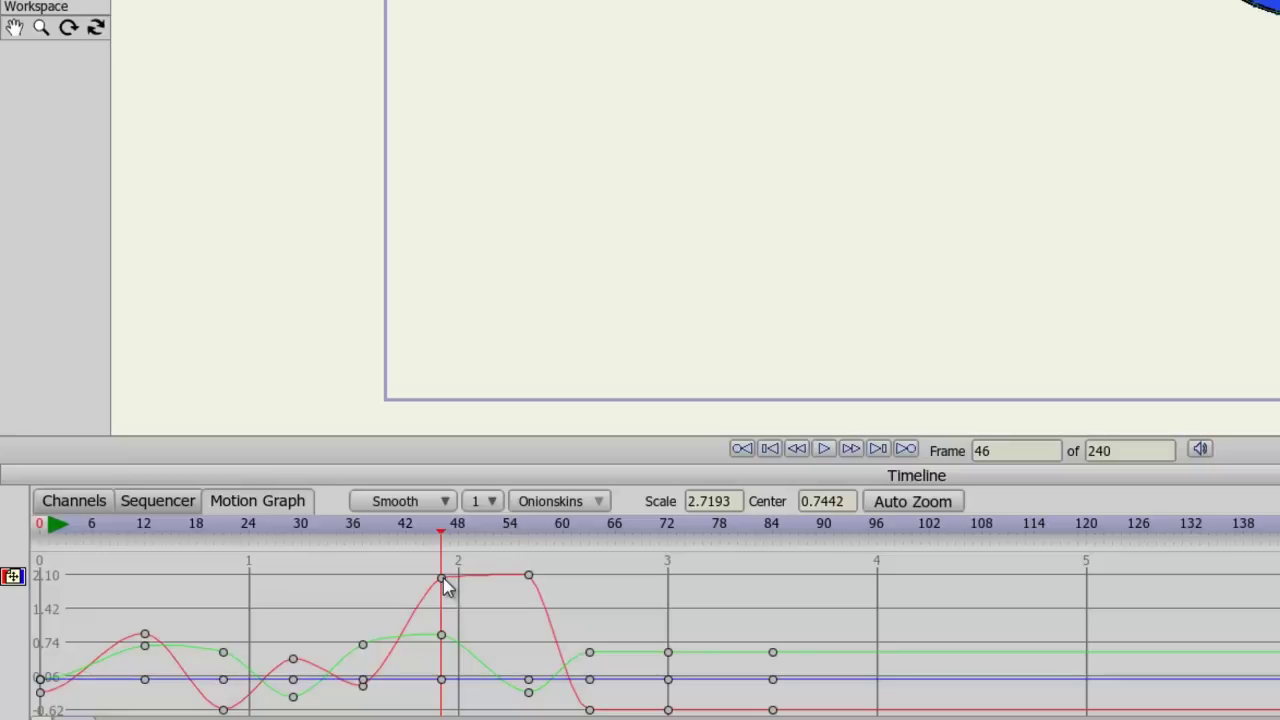
drag(442, 579, 431, 578)
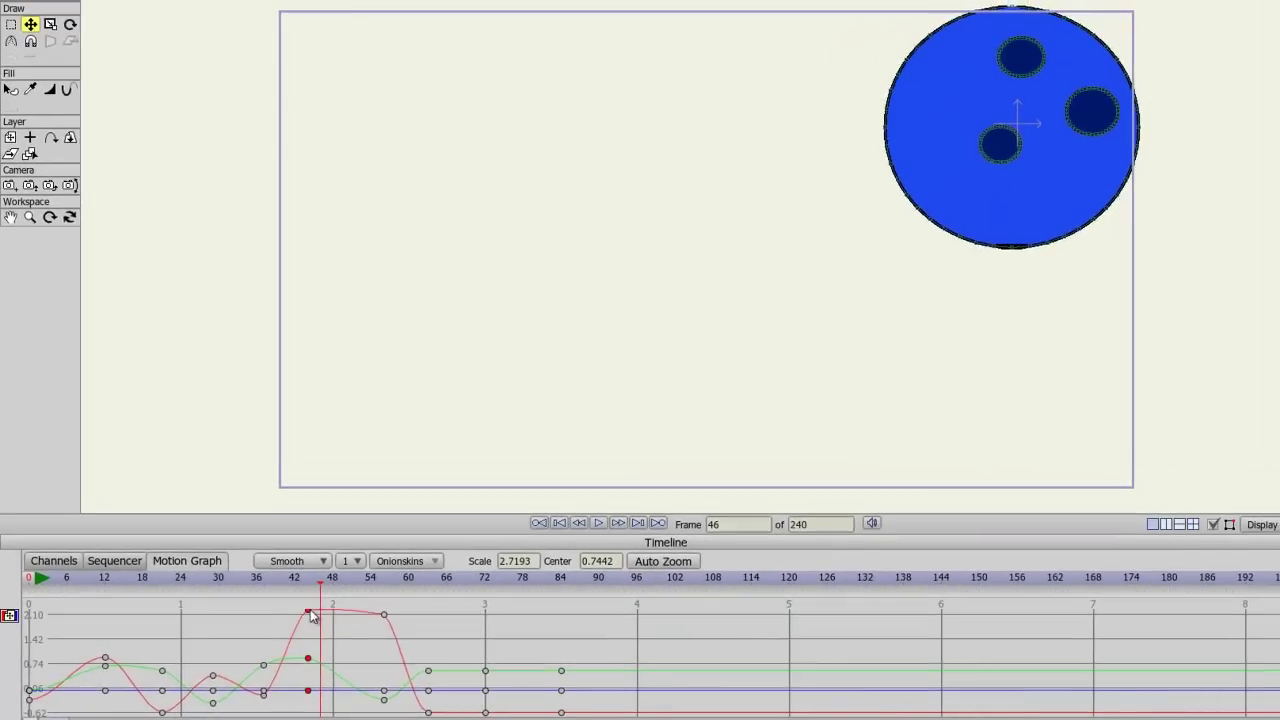
drag(311, 615, 326, 660)
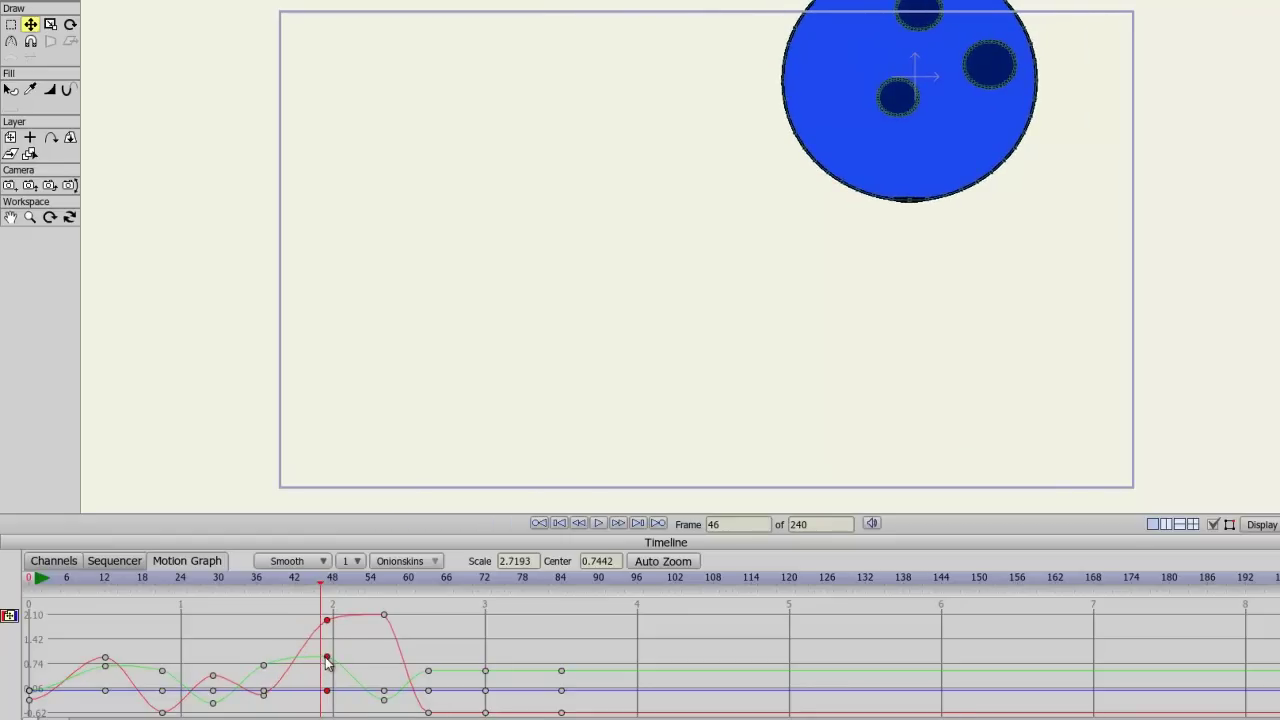
In the channel view, slightly enlarge the ball at frame 12
click(60, 566)
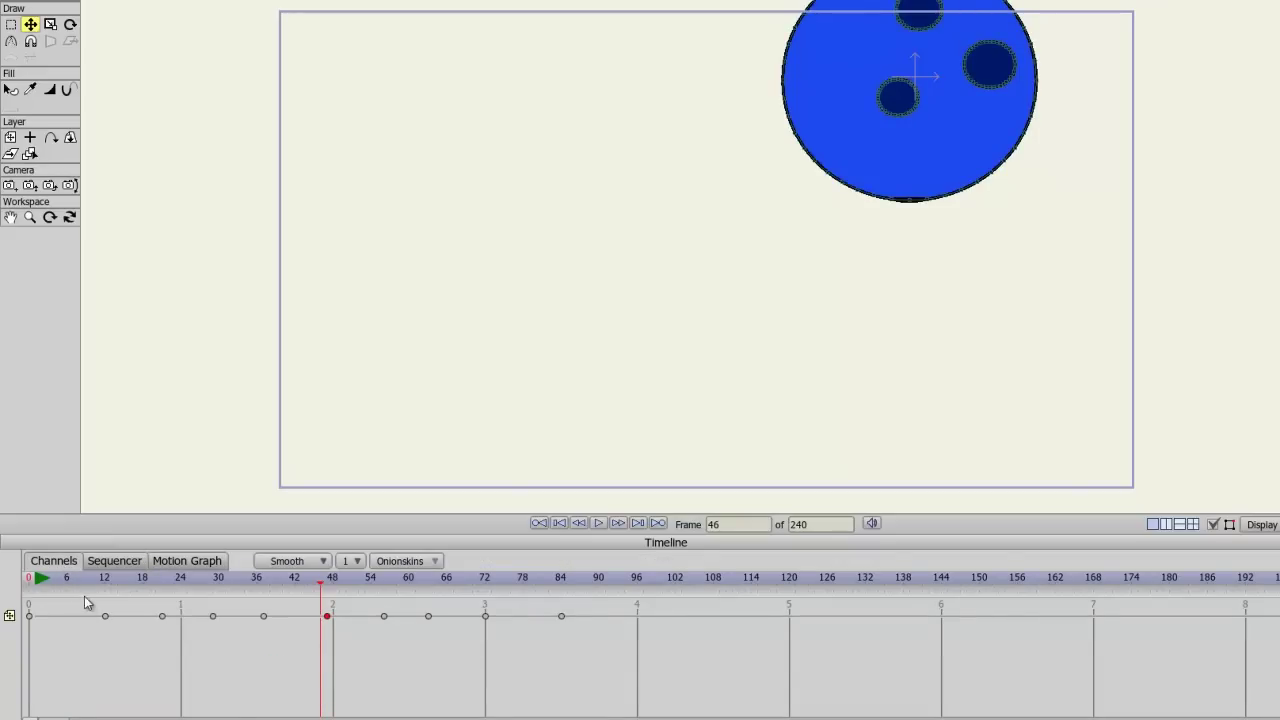
click(29, 582)
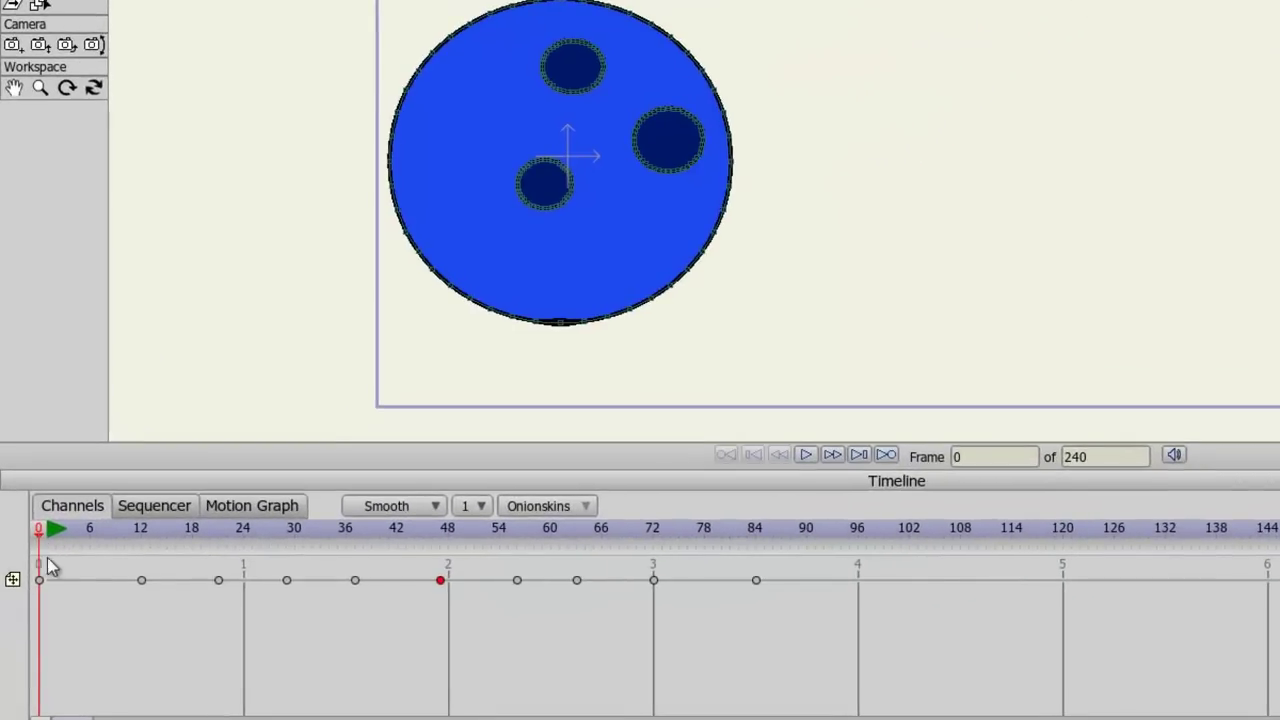
click(143, 533)
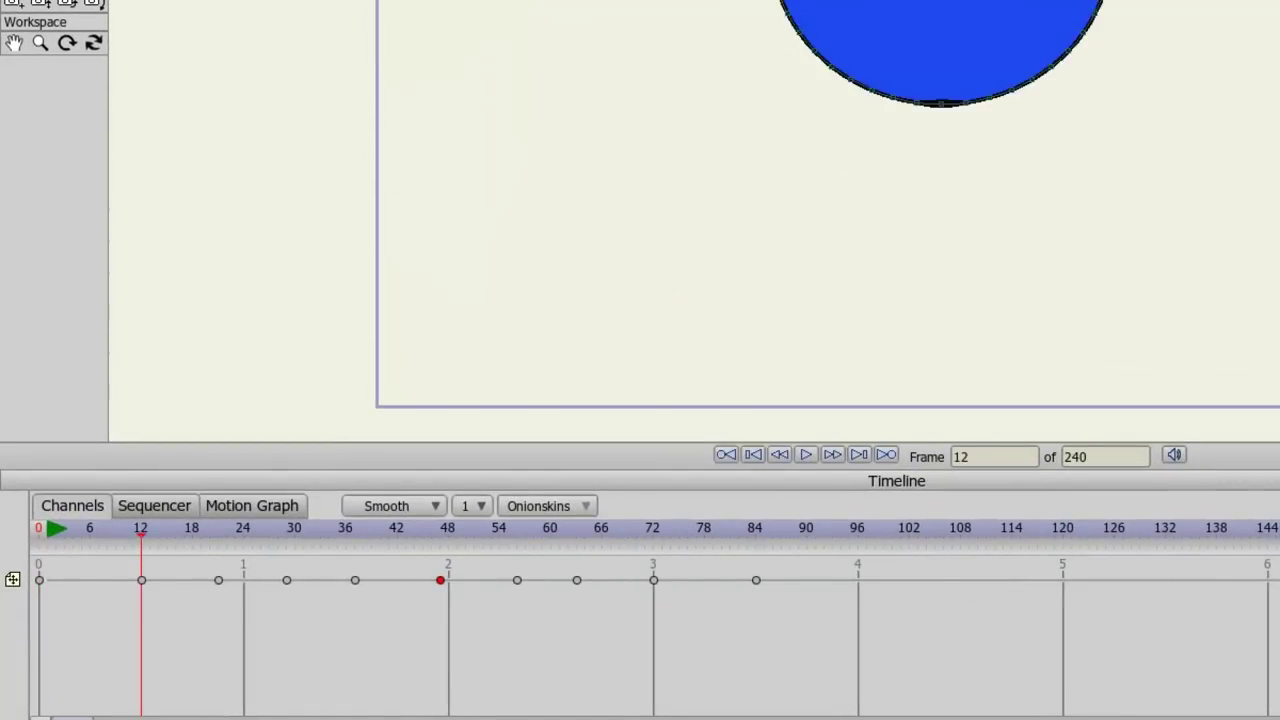
click(1030, 68)
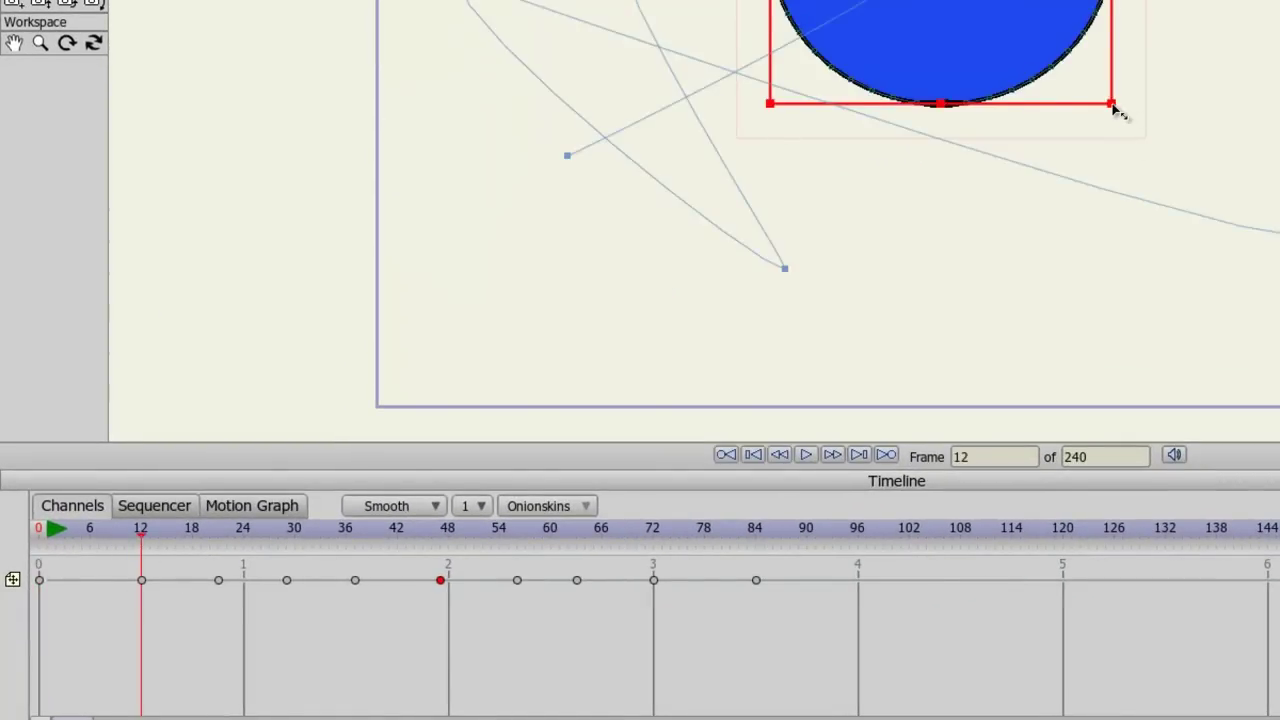
drag(1112, 104, 1126, 120)
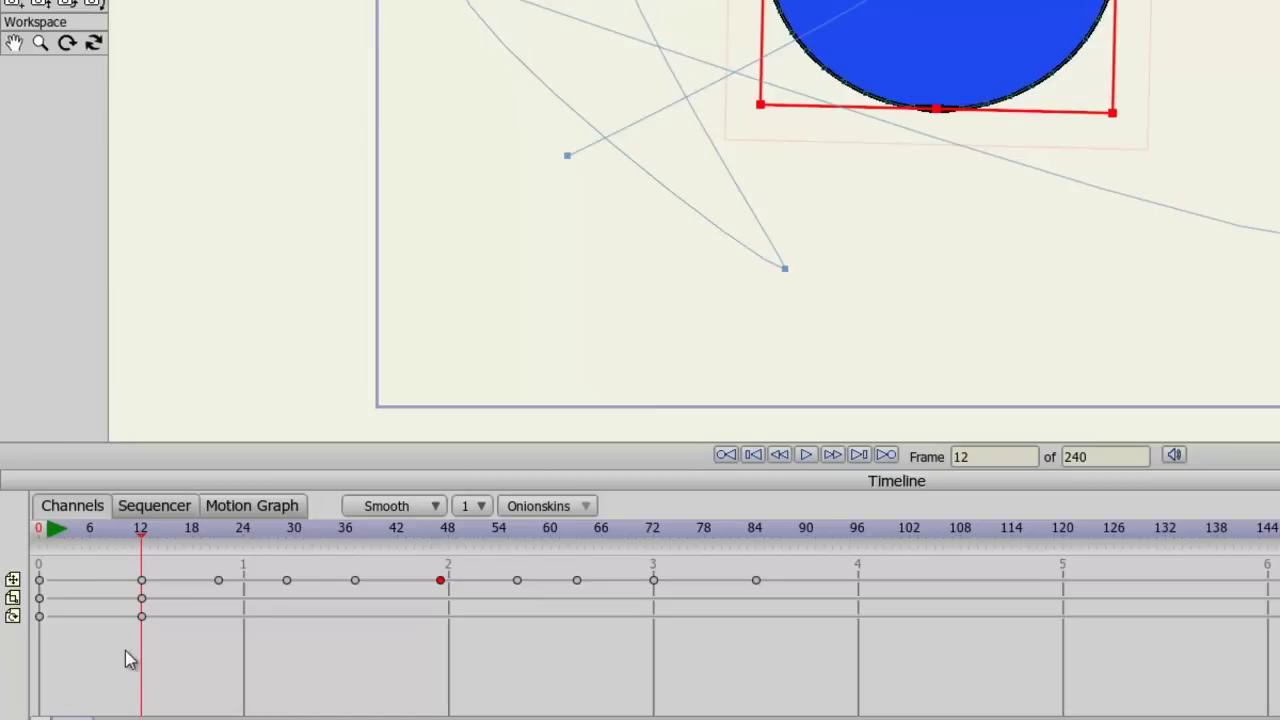
Switch to camera tracking and move the current time to frame 68
key(Escape)
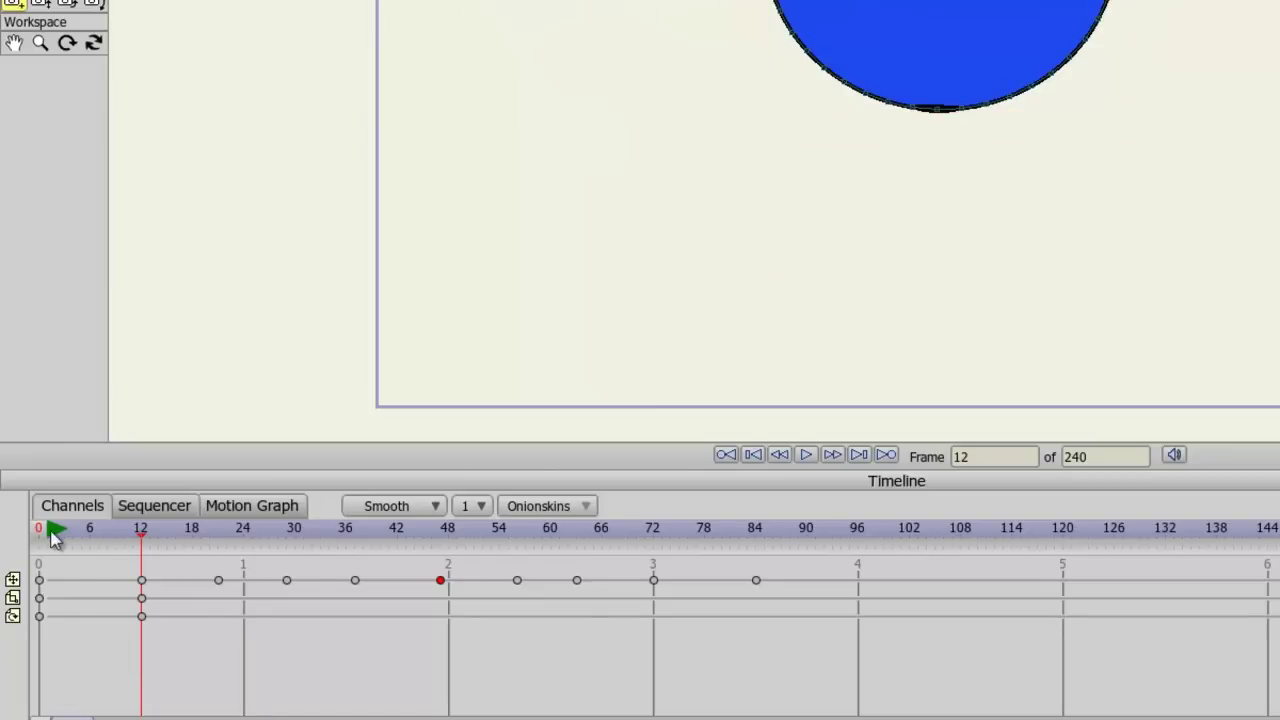
click(55, 536)
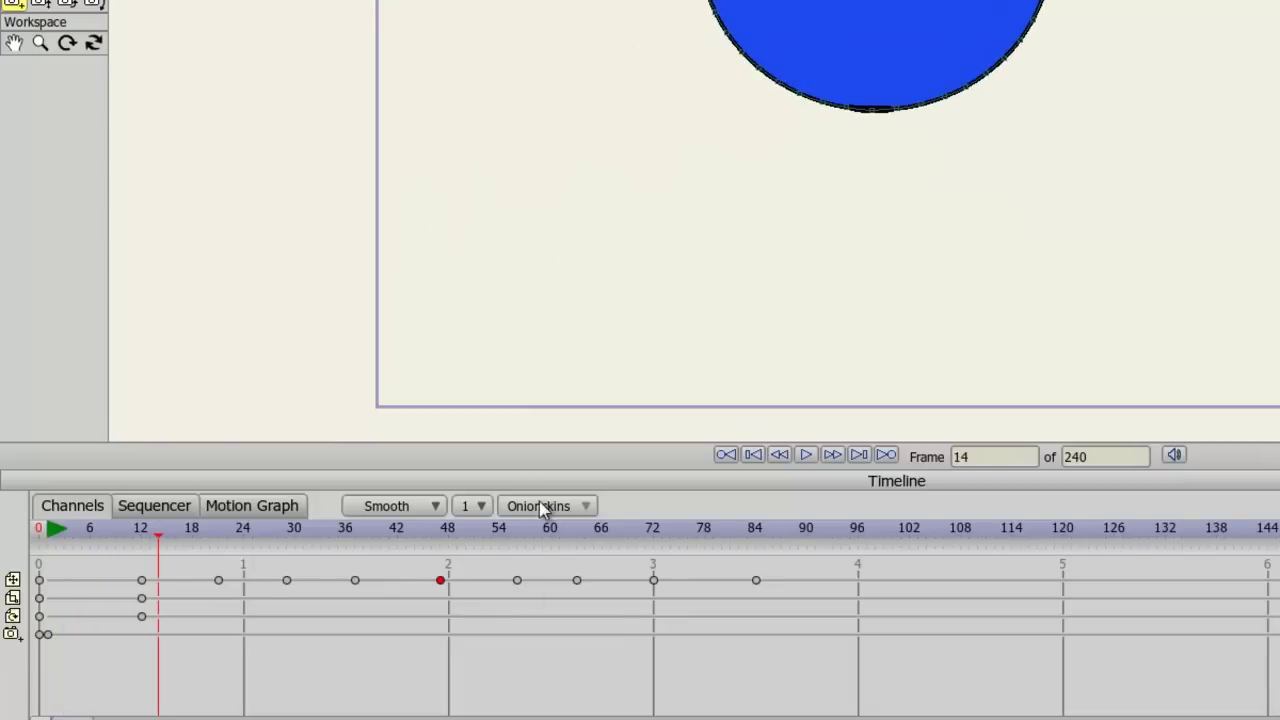
click(619, 538)
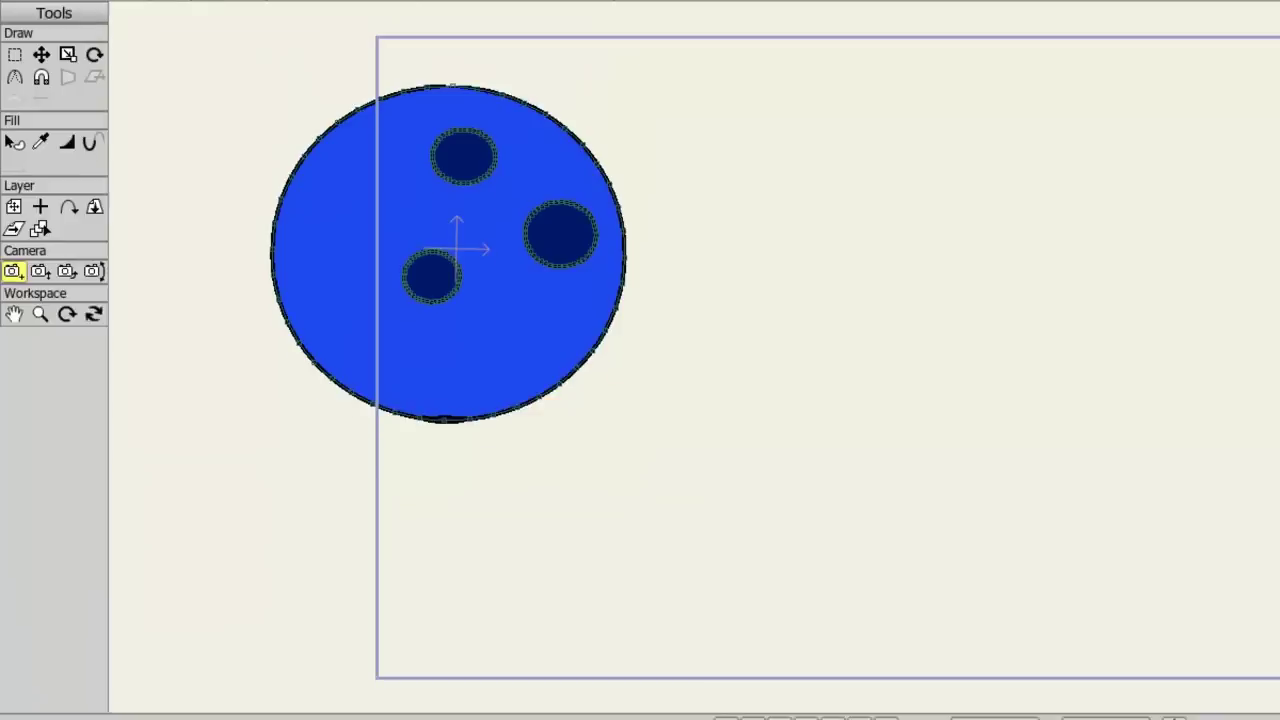
Use Animation > Add Keyframe to key every channel at frame 68
click(228, 13)
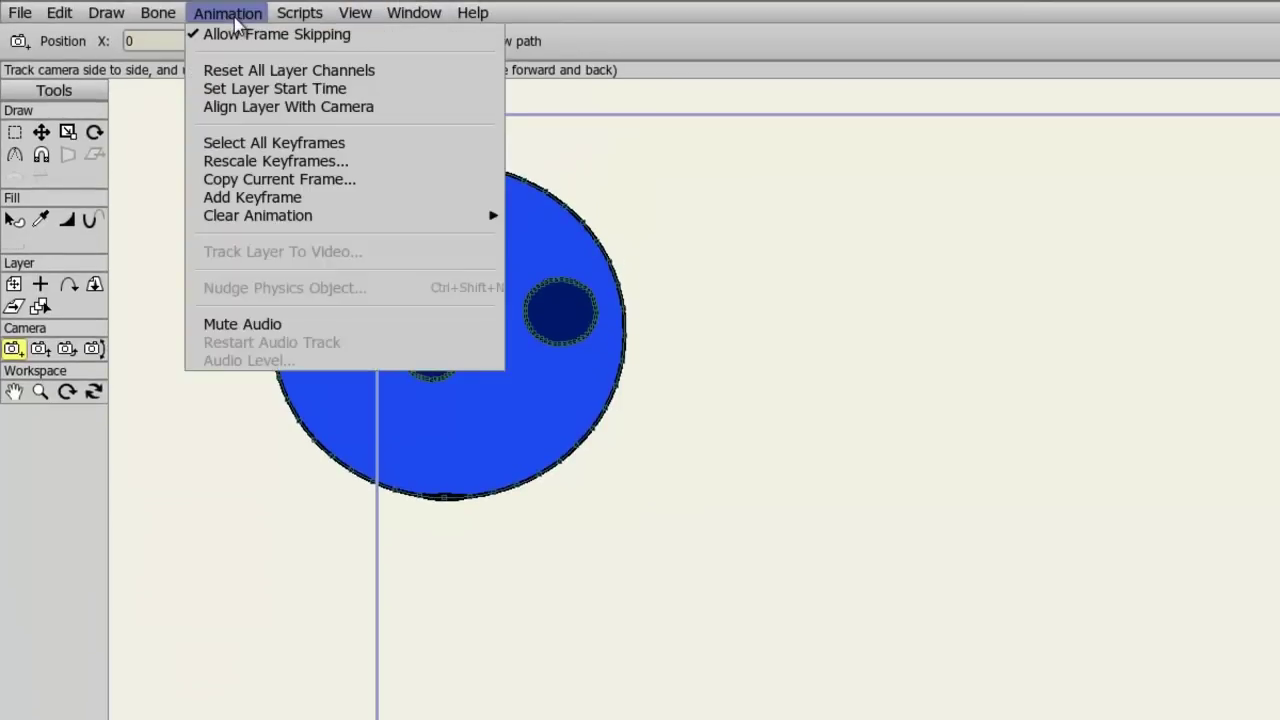
click(250, 197)
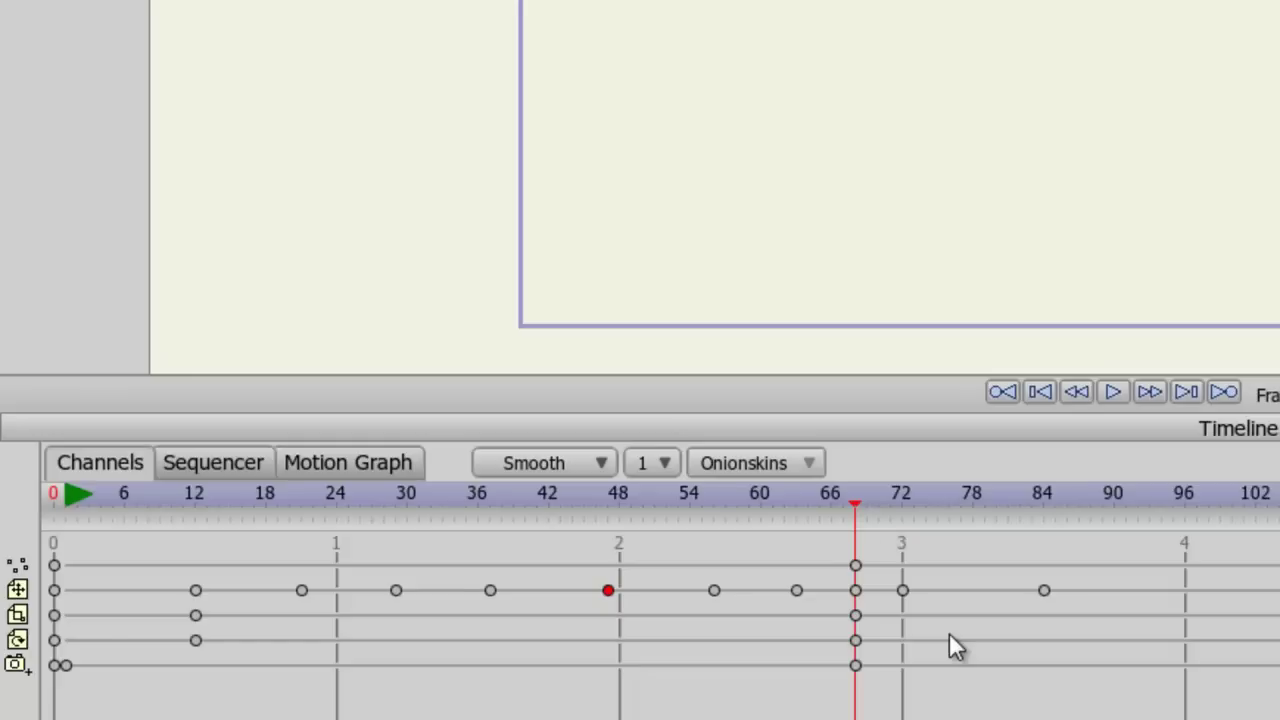
Remove the frame-68 keyframes, the two frame-12 keyframes and the frame-0 camera keyframes
key(ctrl+z)
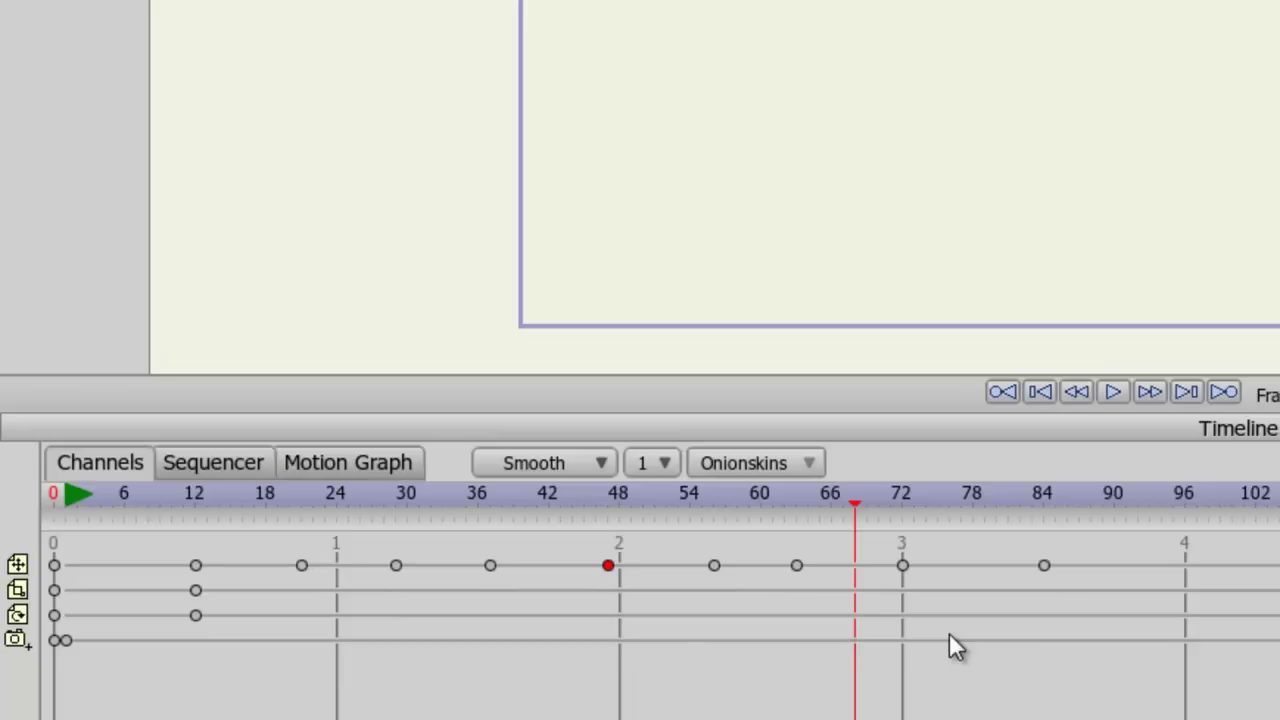
drag(280, 668, 180, 588)
key(Delete)
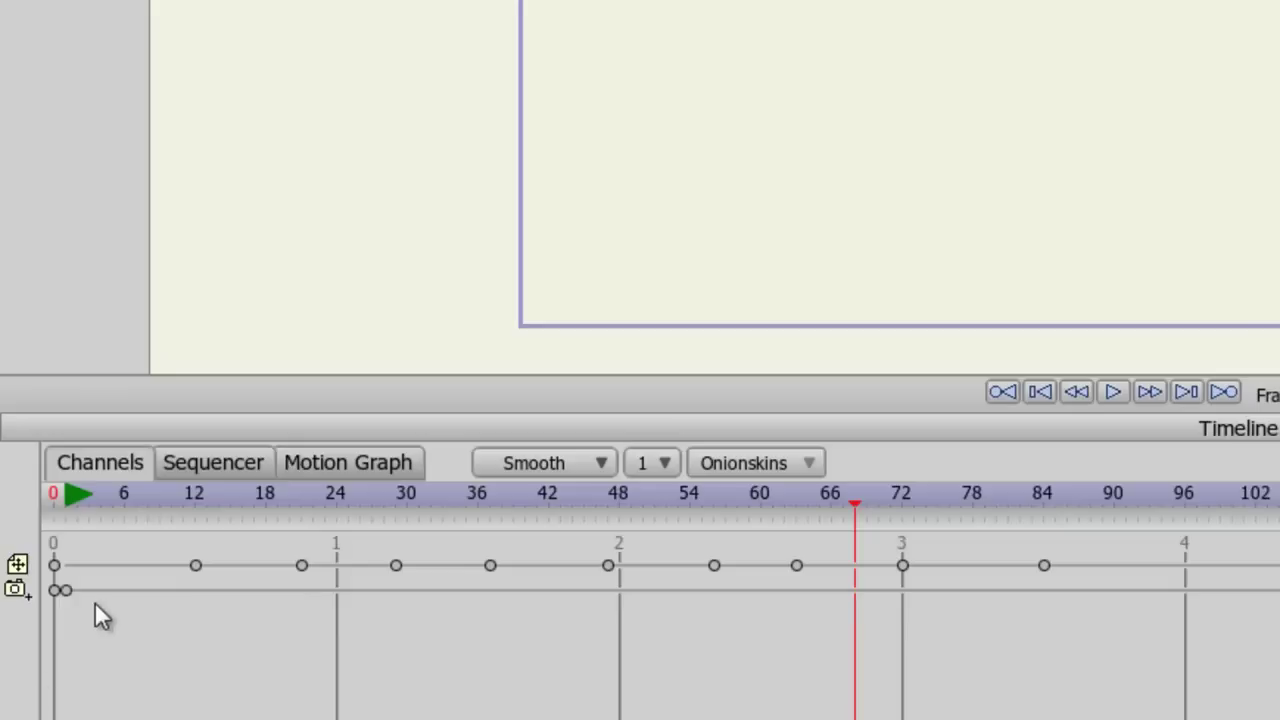
key(Delete)
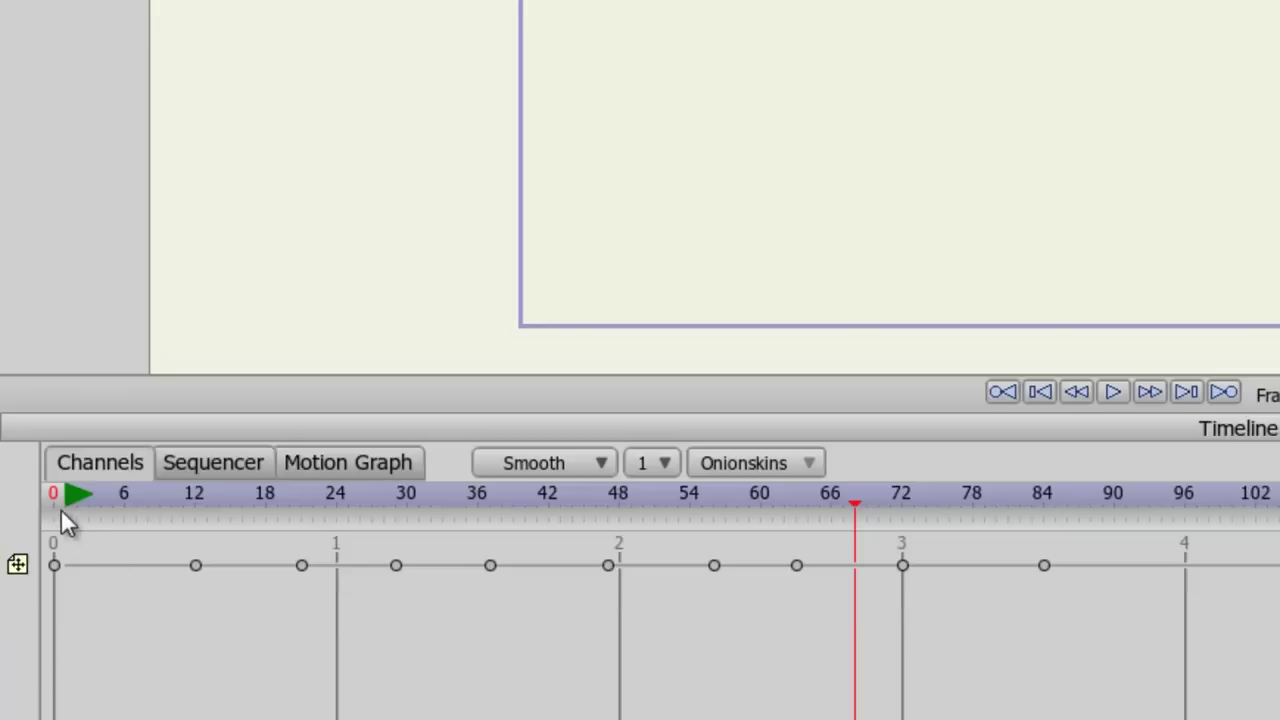
At frame 0, move the ball and its whole motion path onto the stage's left side
click(52, 503)
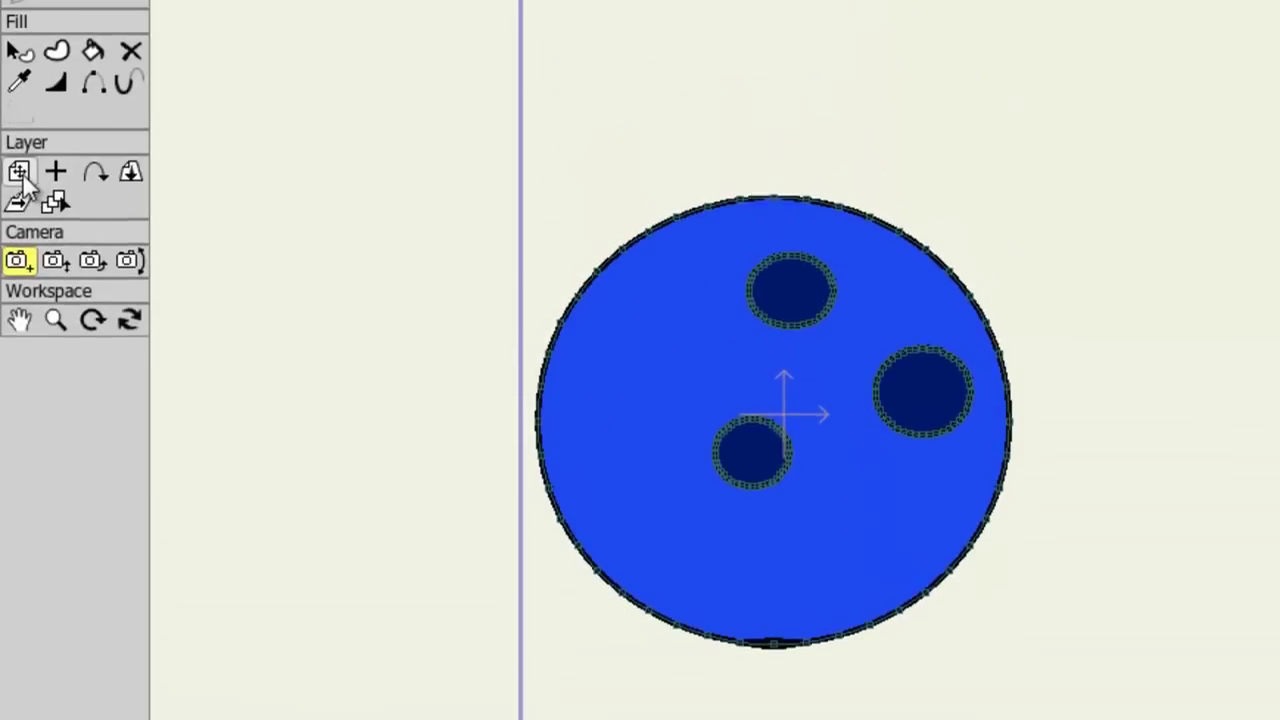
click(20, 176)
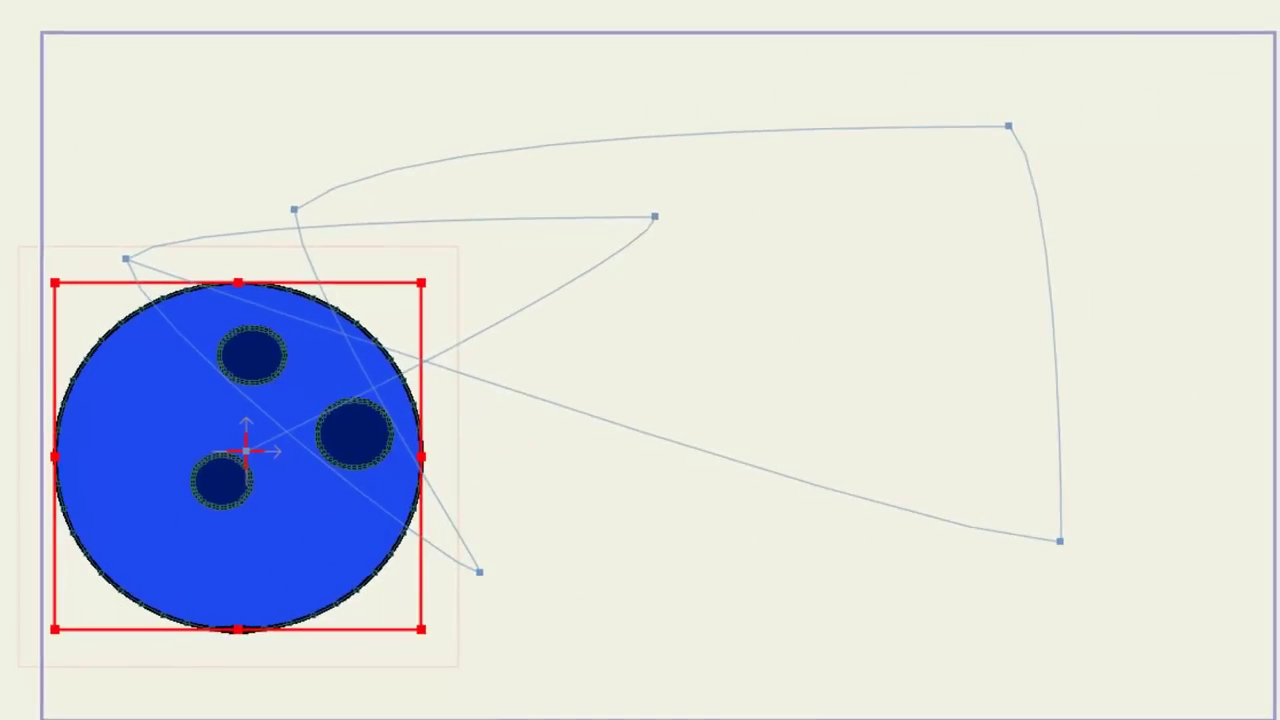
drag(245, 452, 586, 266)
key(ctrl+z)
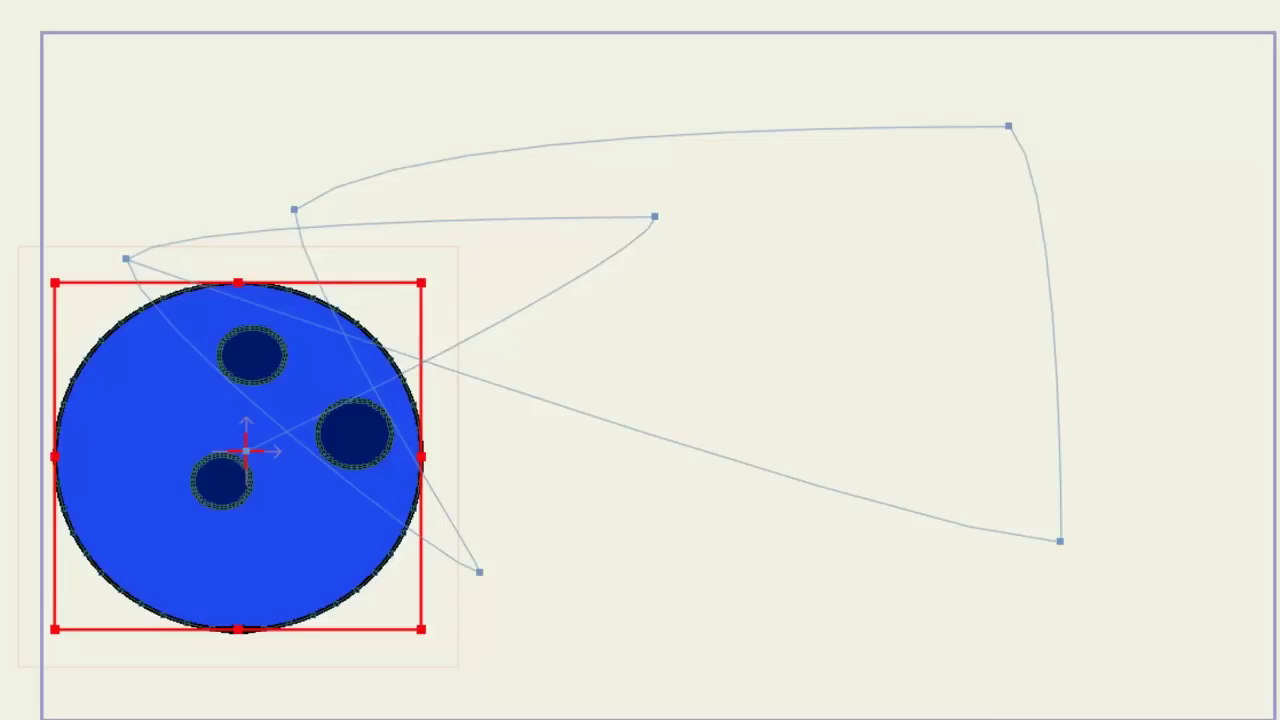
drag(245, 452, 654, 216)
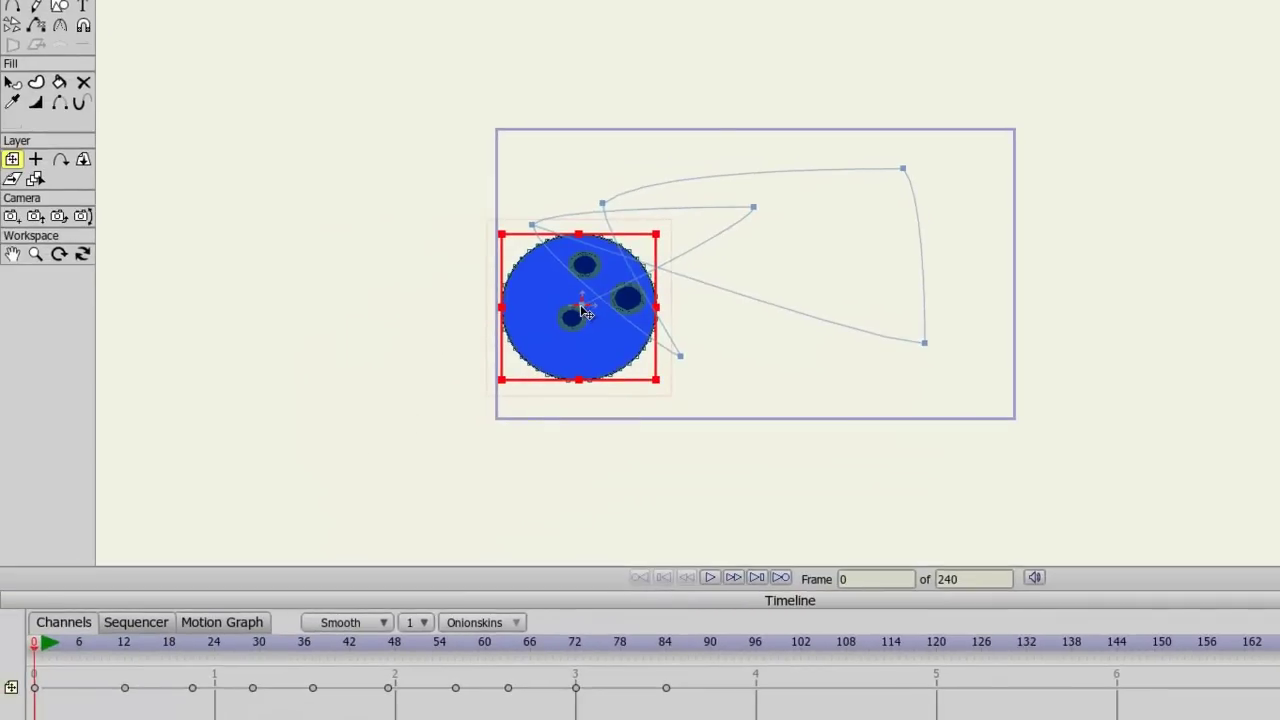
drag(585, 312, 1175, 292)
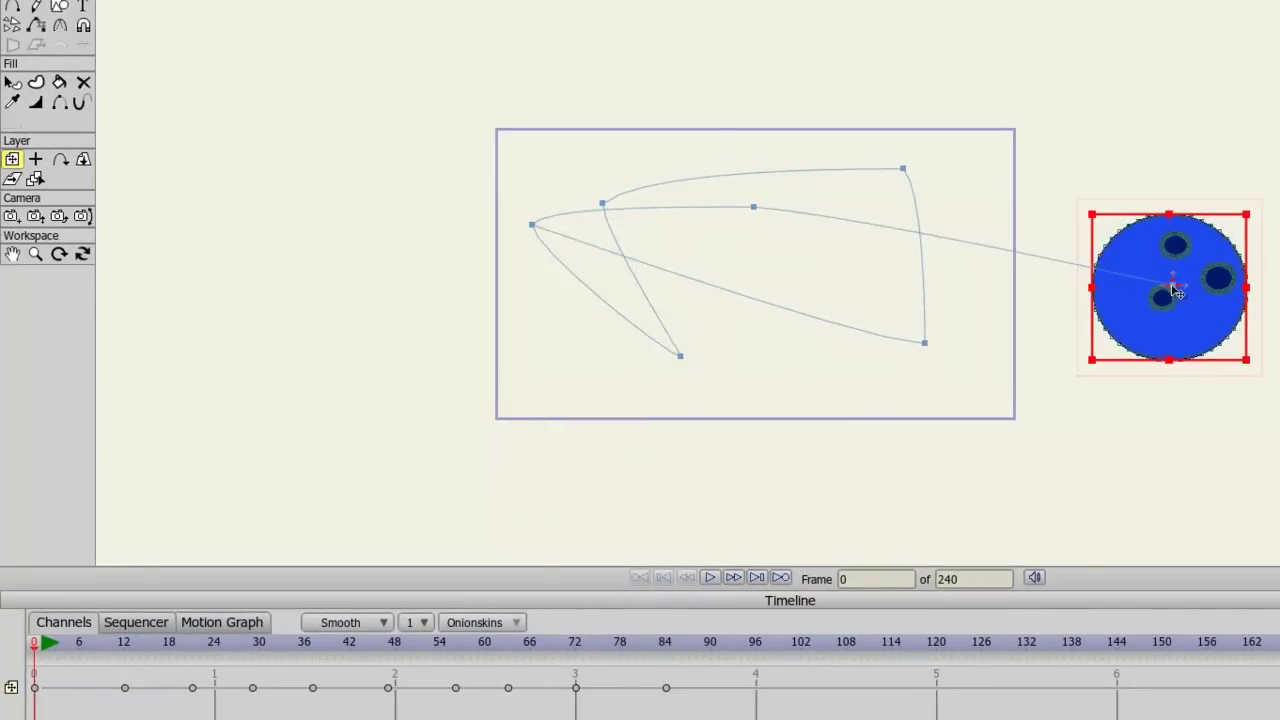
click(124, 643)
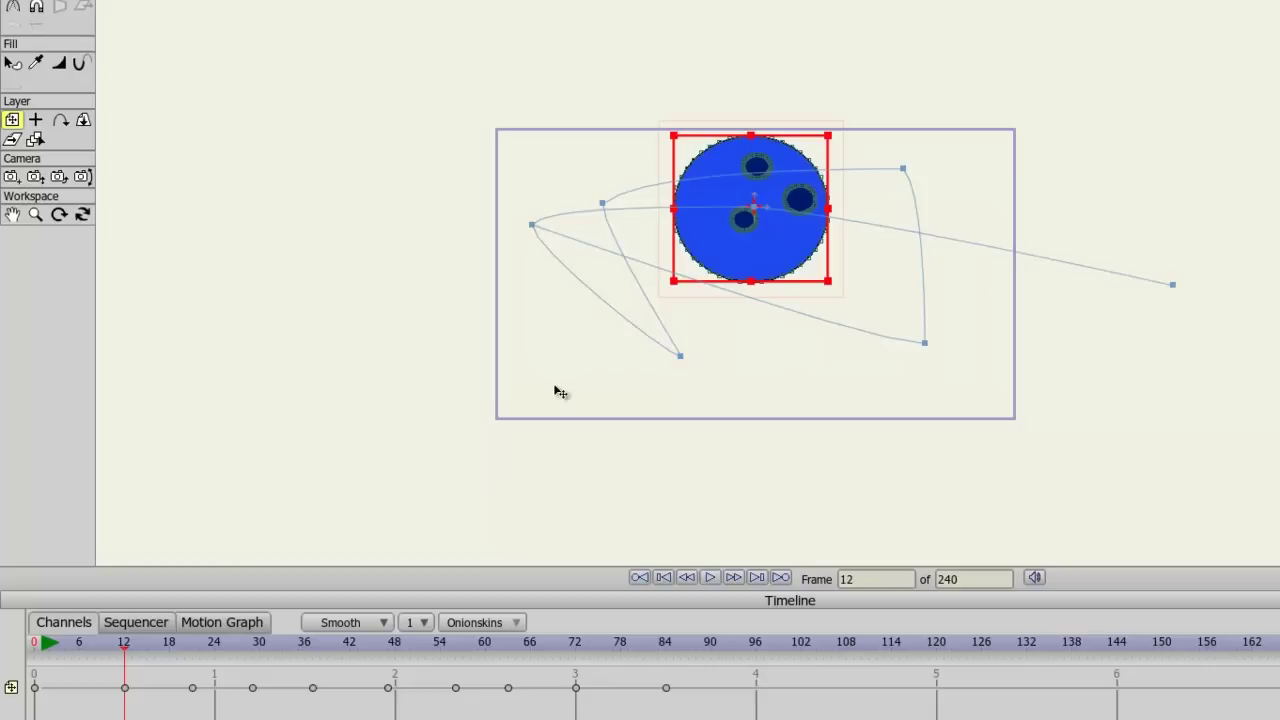
drag(535, 228, 1250, 220)
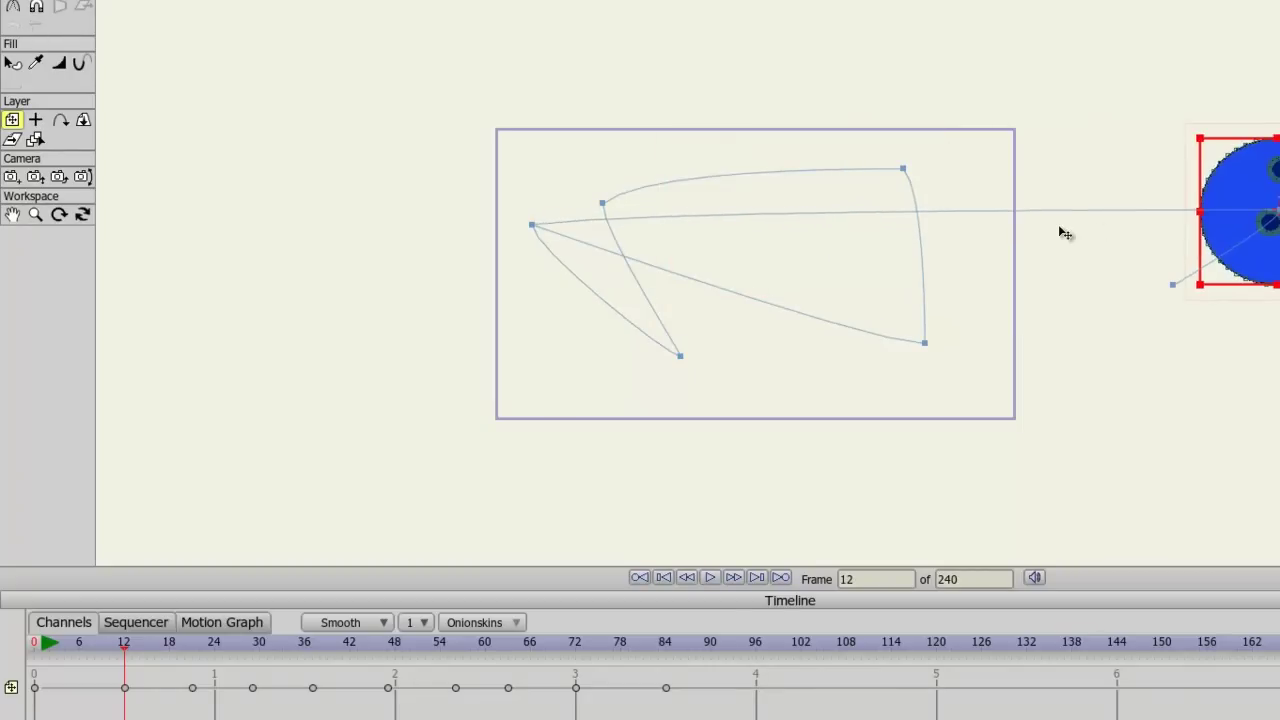
click(192, 646)
drag(536, 228, 1279, 230)
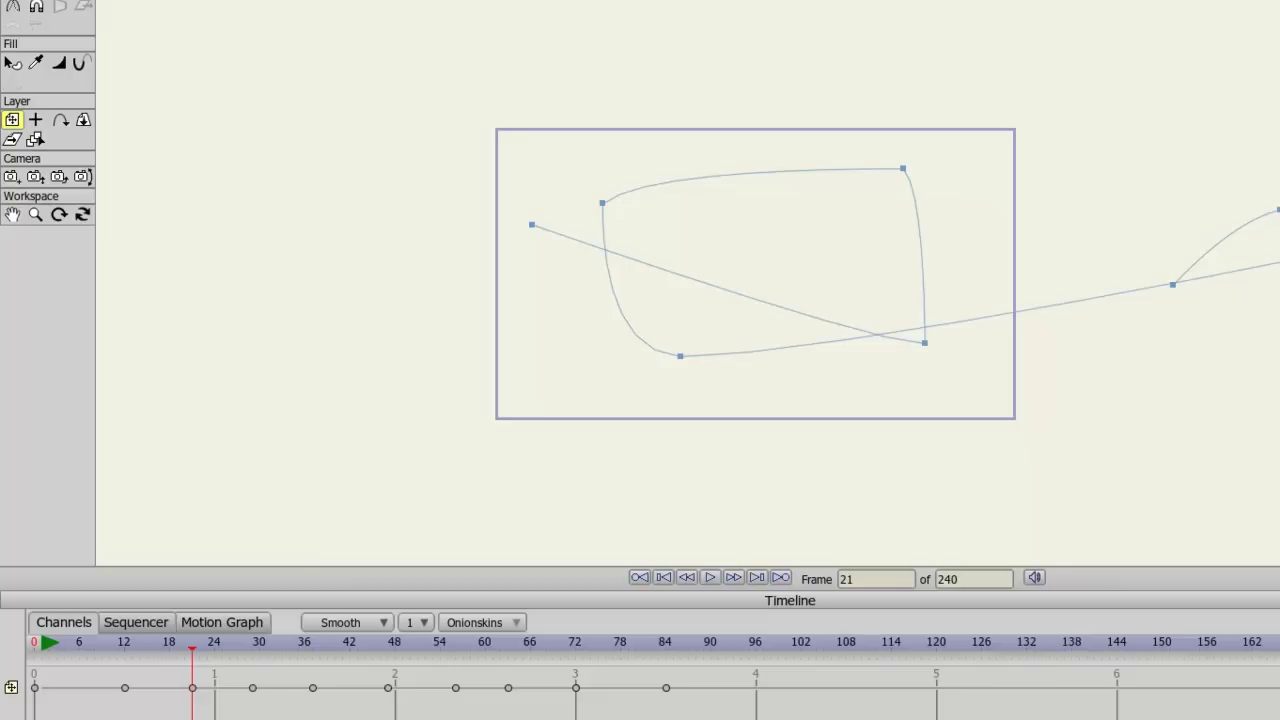
key(ctrl+z)
key(ctrl+z)
key(ctrl+z)
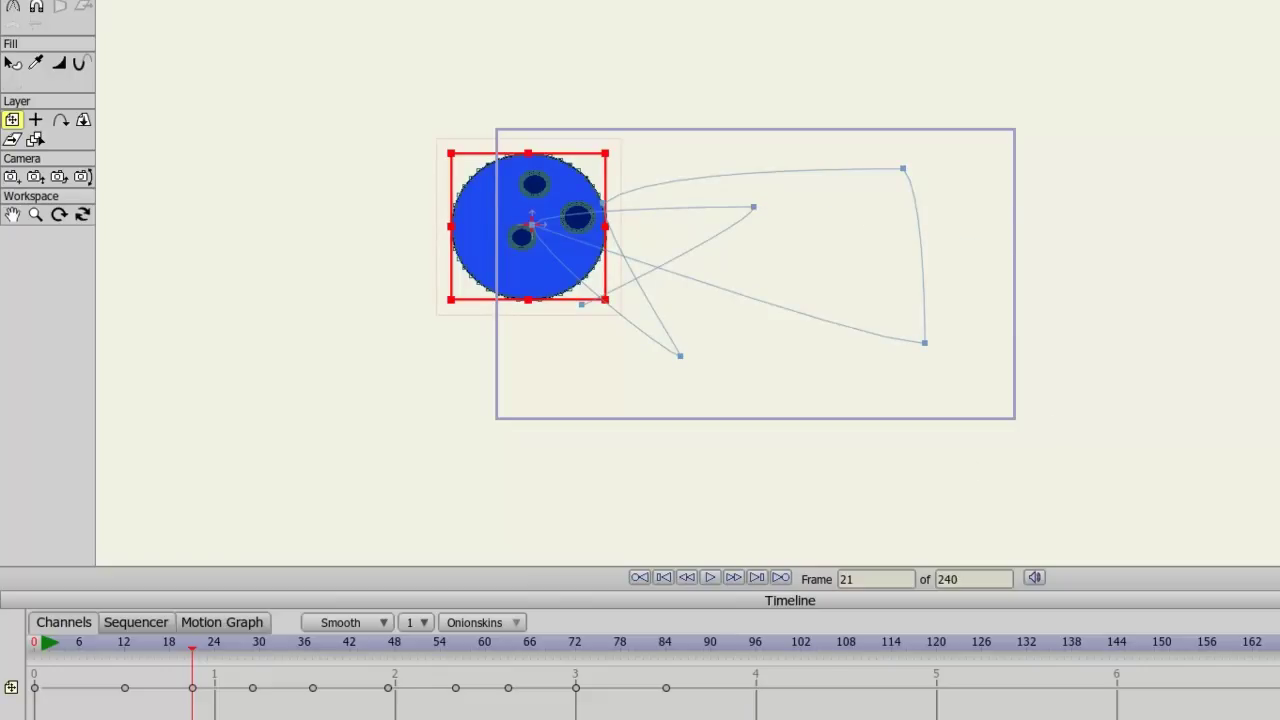
drag(730, 719, 34, 684)
At frame 21, move the ball just past the stage's right edge, then pan the view
drag(533, 269, 1279, 229)
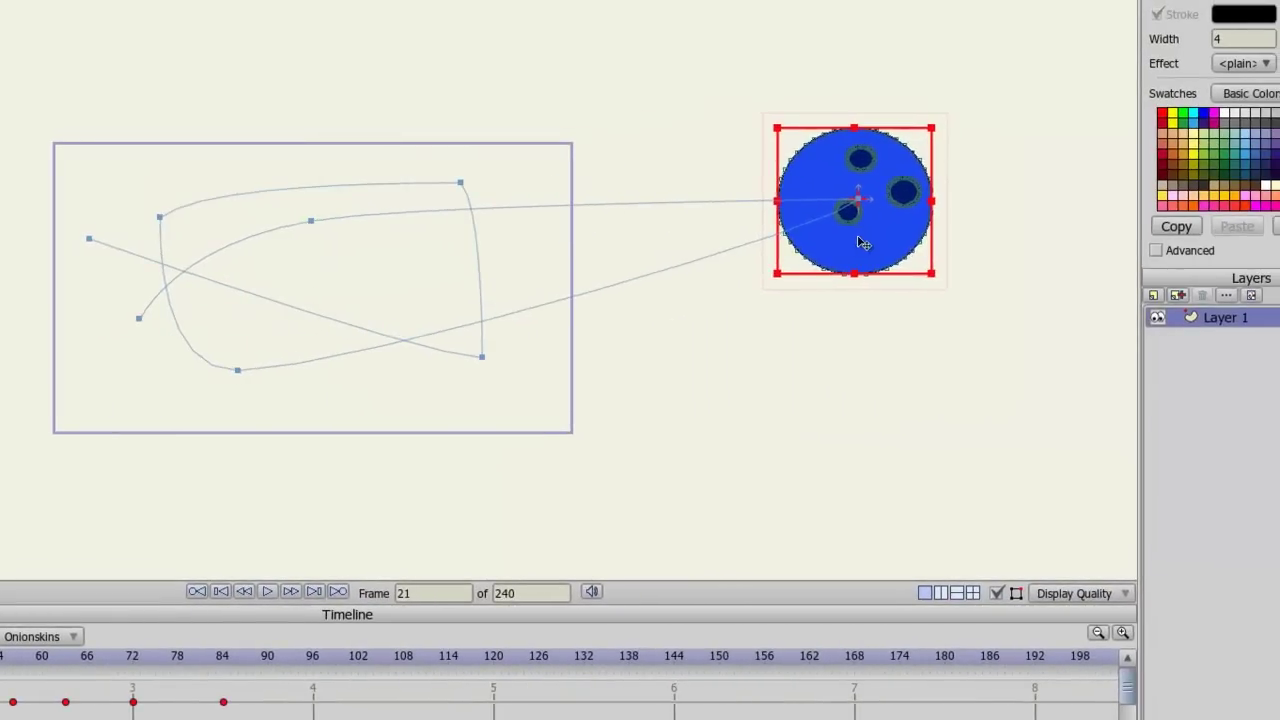
drag(862, 243, 878, 243)
drag(900, 360, 440, 407)
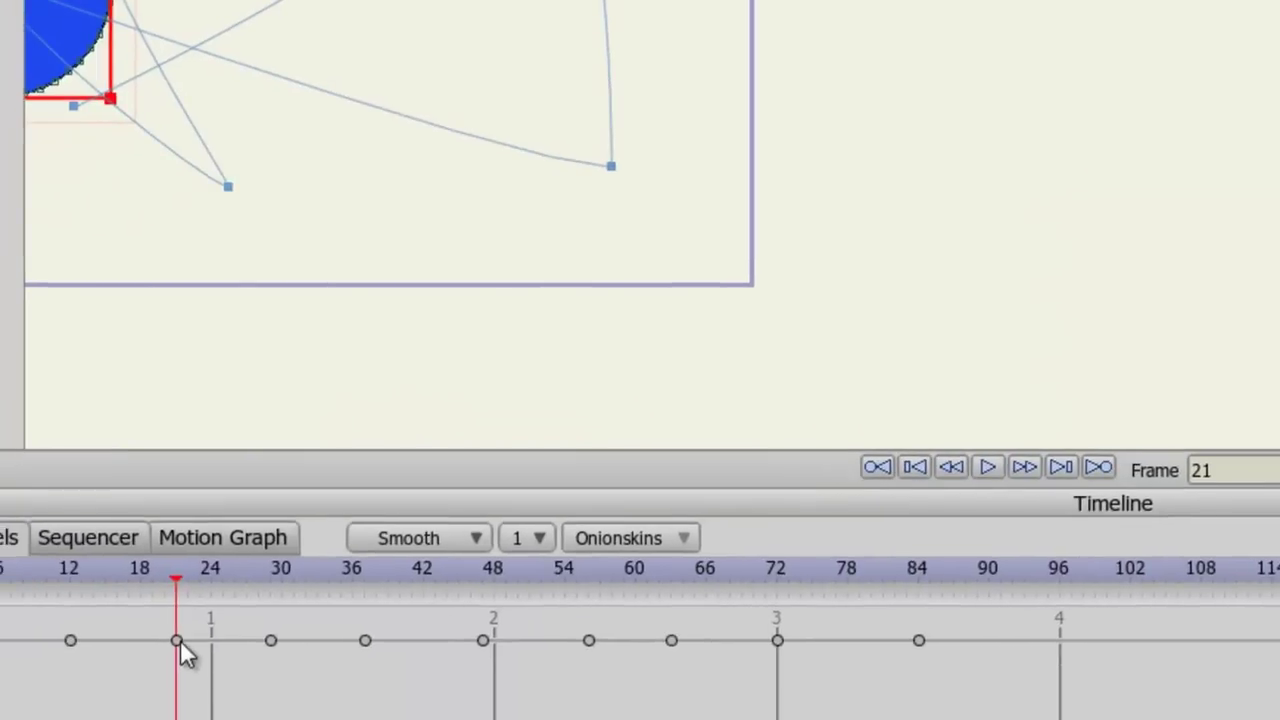
Select all the ball's keyframes and shift its whole motion path toward the top-right
drag(354, 348, 894, 166)
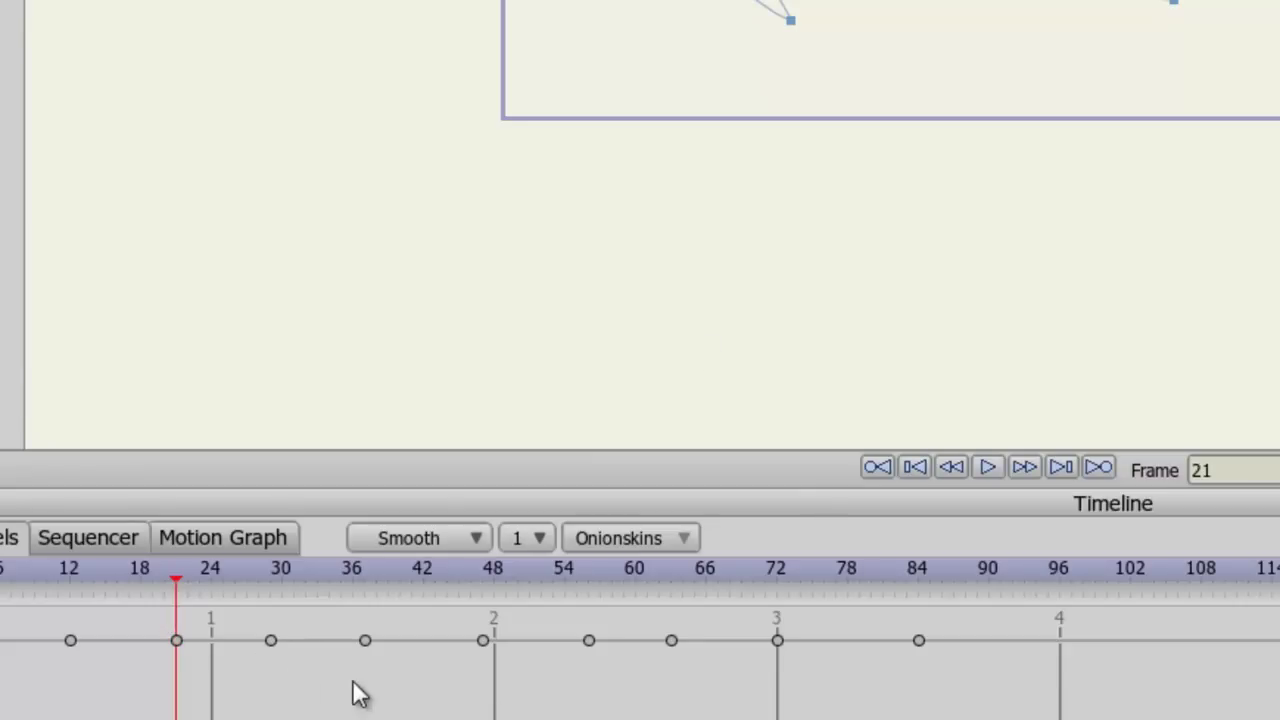
drag(370, 682, 181, 643)
drag(223, 217, 1048, 206)
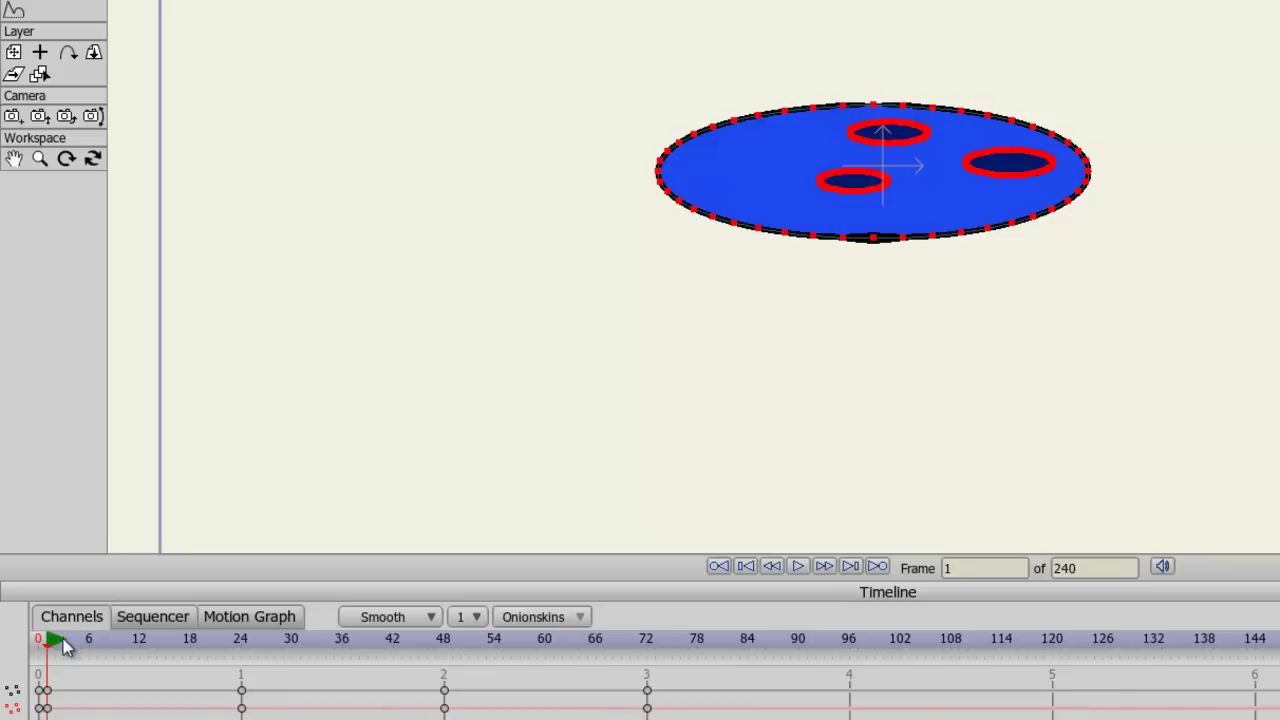
mouse_move(52, 652)
mouse_down()
mouse_move(257, 668)
mouse_move(499, 660)
mouse_move(646, 677)
mouse_move(380, 689)
mouse_move(51, 645)
mouse_up()
click(305, 335)
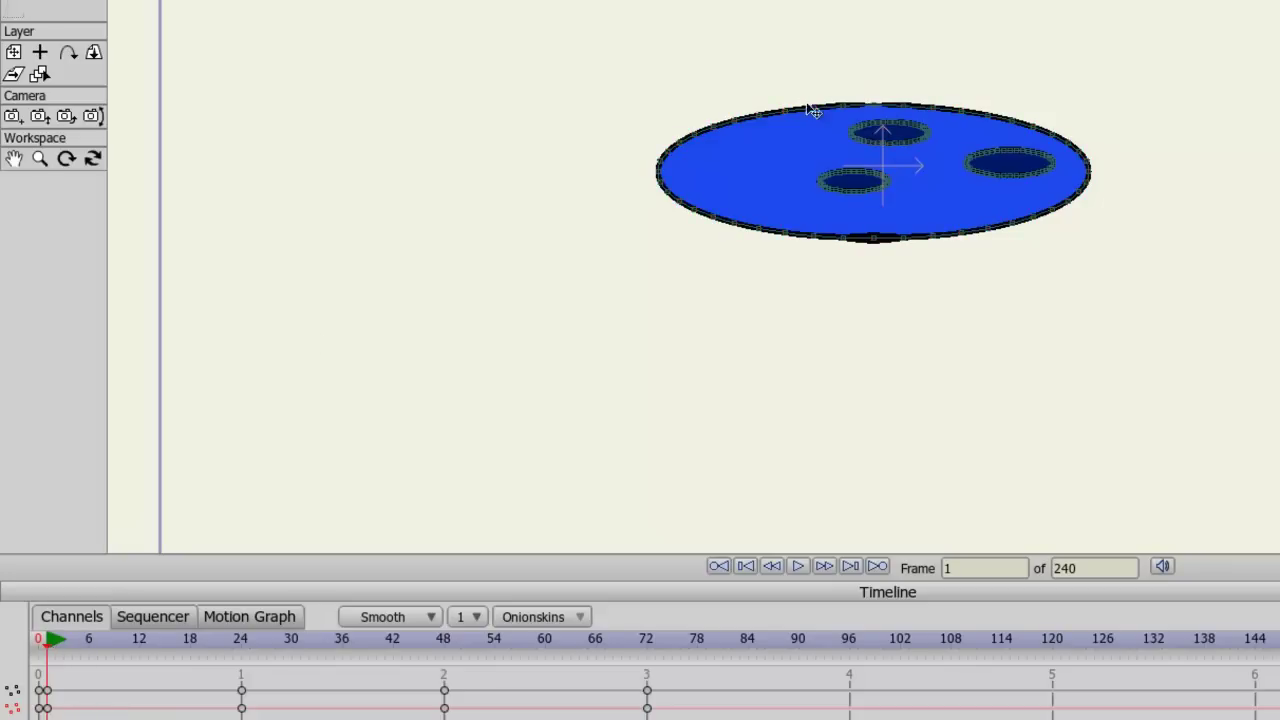
At frame 1, pull the ellipse's top and bottom points out into rounded lobes
drag(814, 112, 818, 5)
double_click(860, 95)
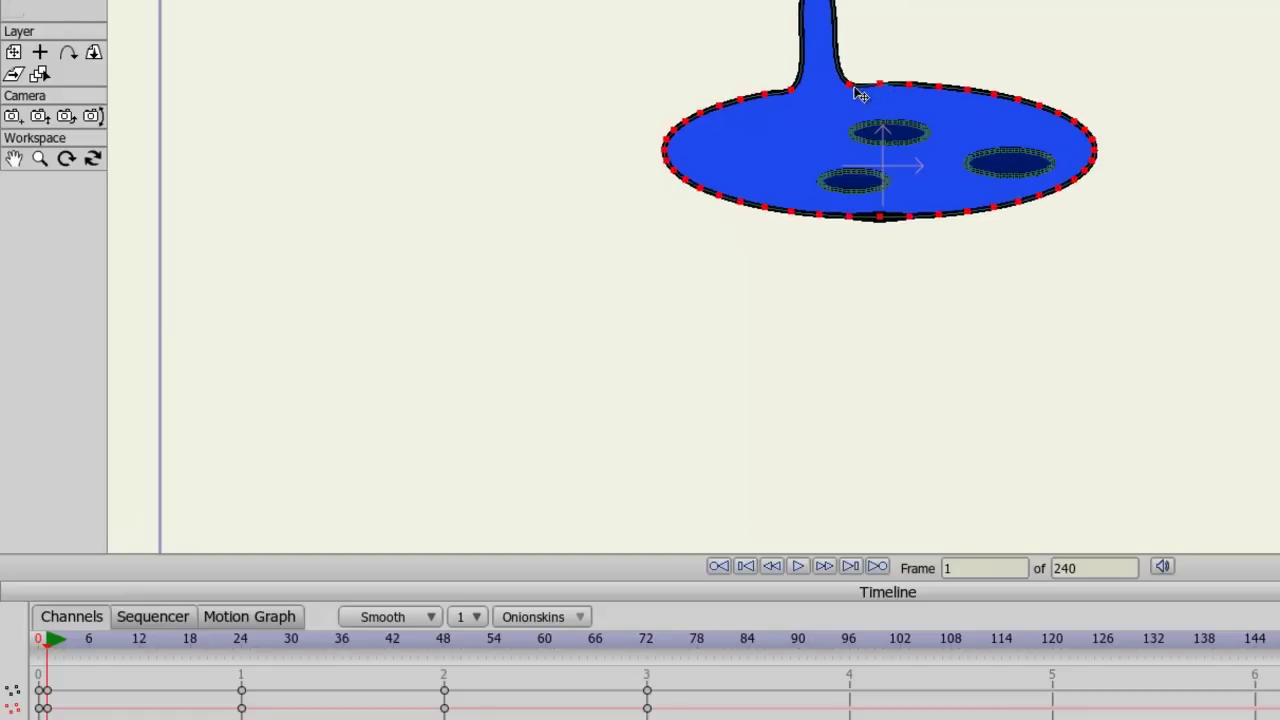
drag(868, 82, 857, 14)
drag(937, 243, 980, 333)
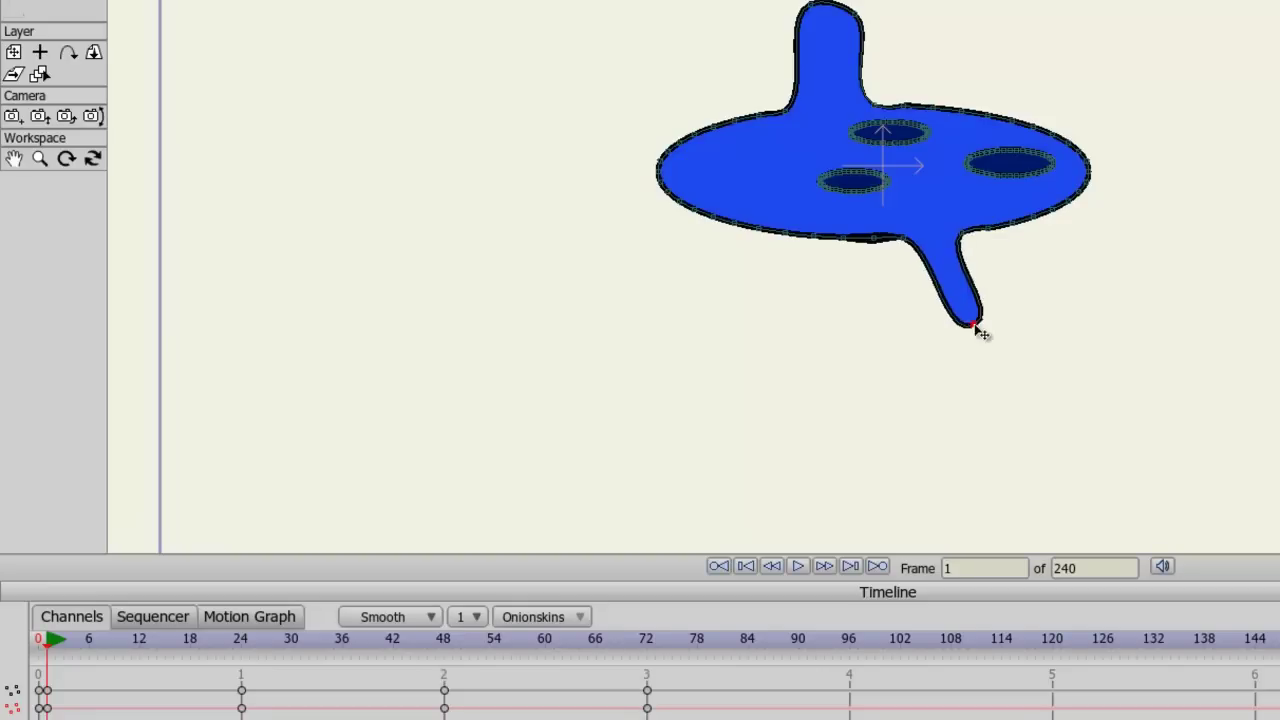
drag(906, 240, 850, 332)
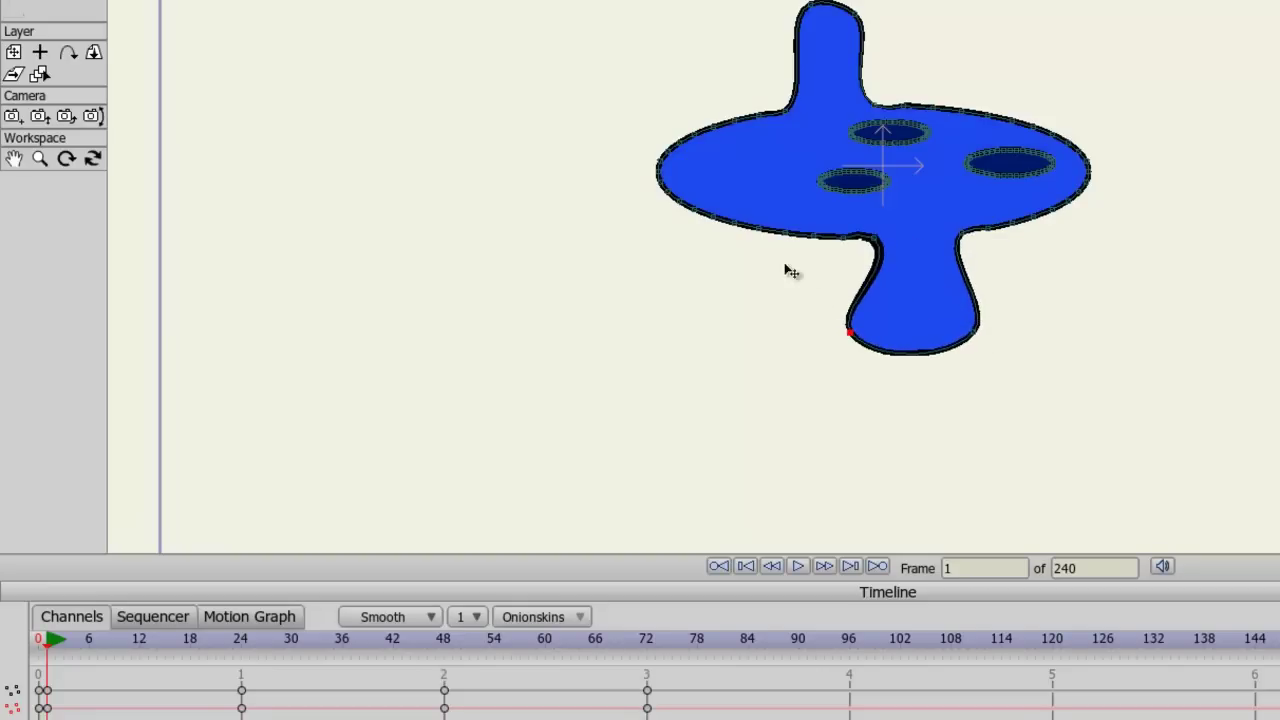
Pull lower-left and right arms out into rounded lobes, then scrub to check later frames
drag(763, 237, 688, 314)
click(734, 225)
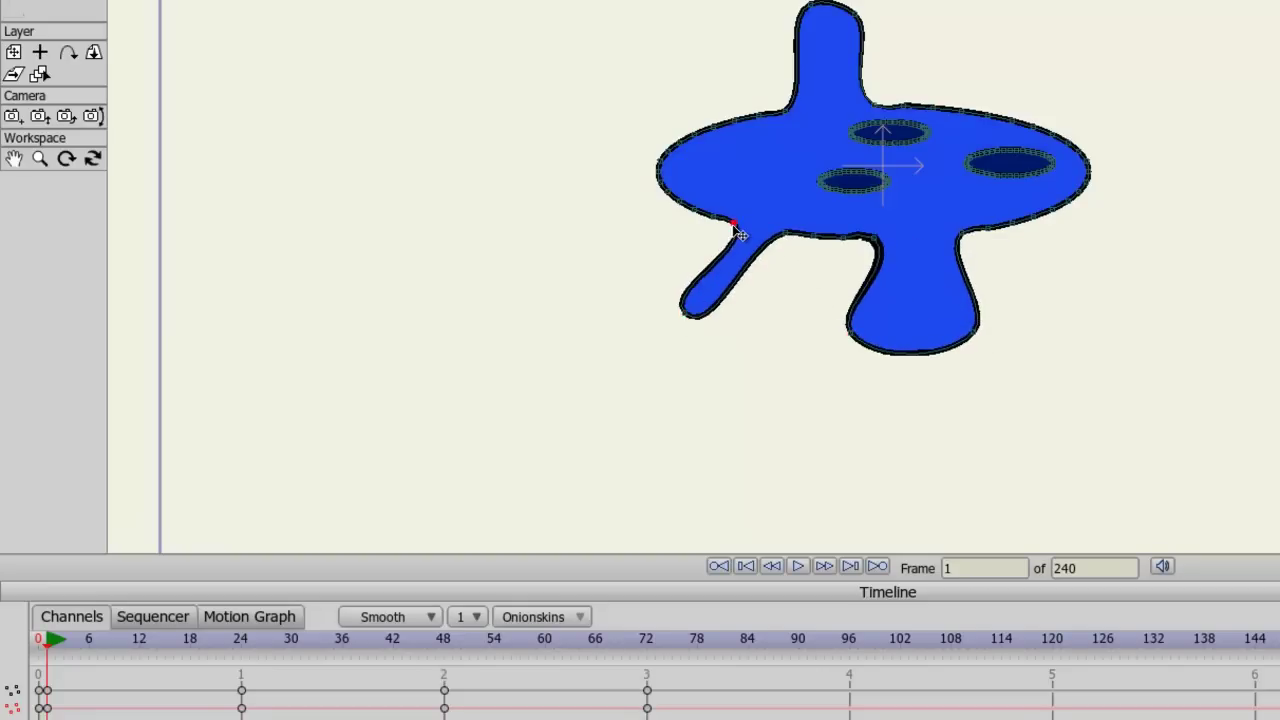
drag(734, 225, 650, 258)
drag(1074, 209, 1131, 260)
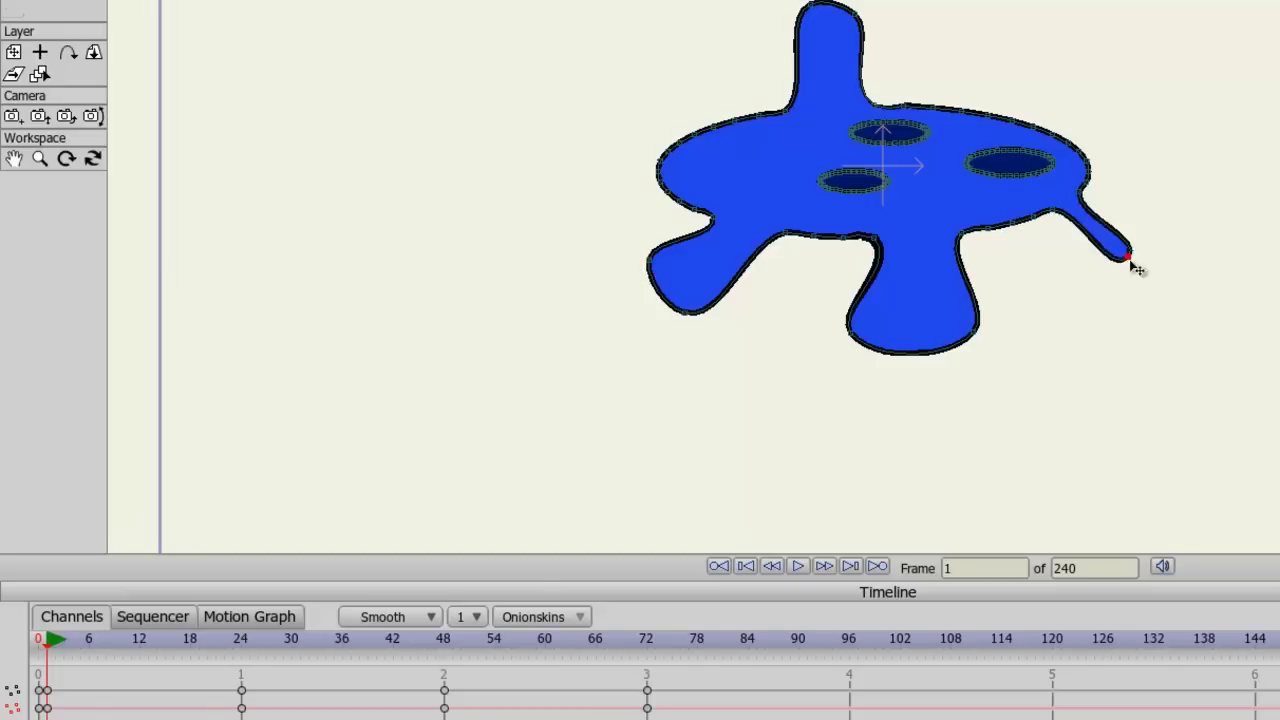
drag(1089, 200, 1168, 211)
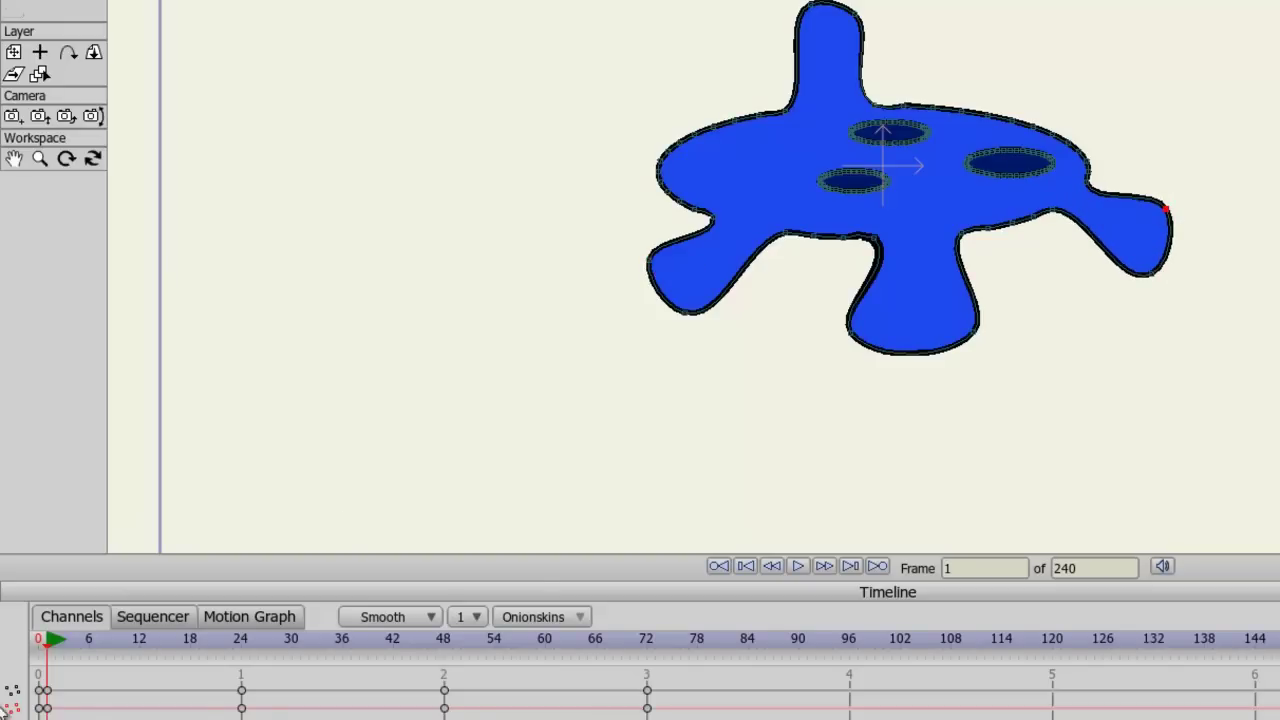
drag(71, 650, 224, 648)
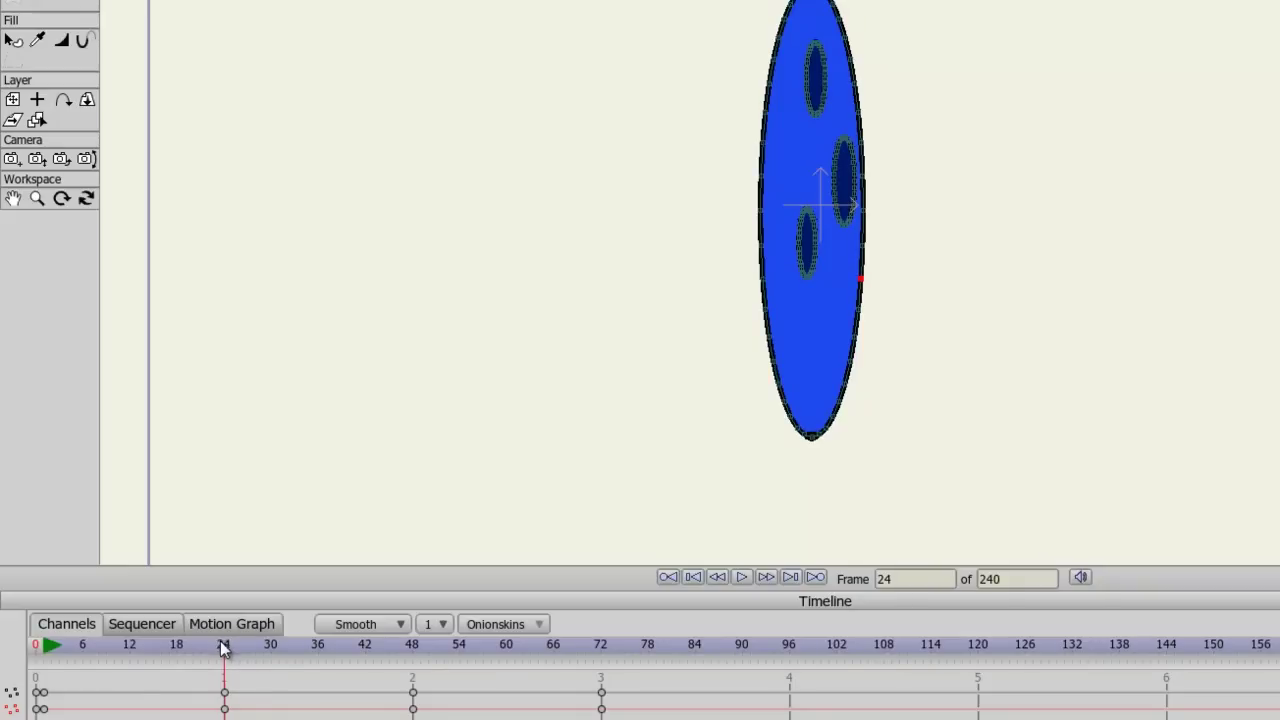
Undo the frame-1 arm edits, select all point keyframes, and pull a tall spike from the top edge
click(44, 645)
key(ctrl+z)
key(ctrl+z)
key(ctrl+z)
key(ctrl+z)
key(ctrl+z)
key(ctrl+z)
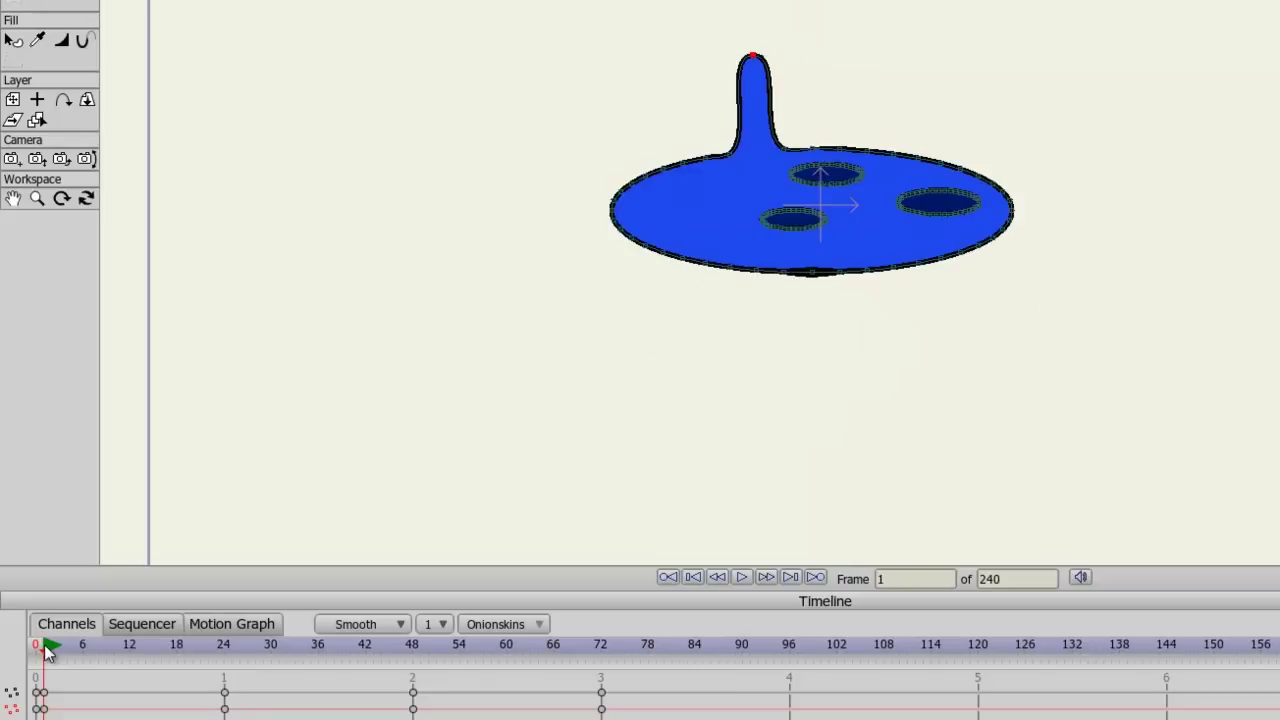
key(ctrl+z)
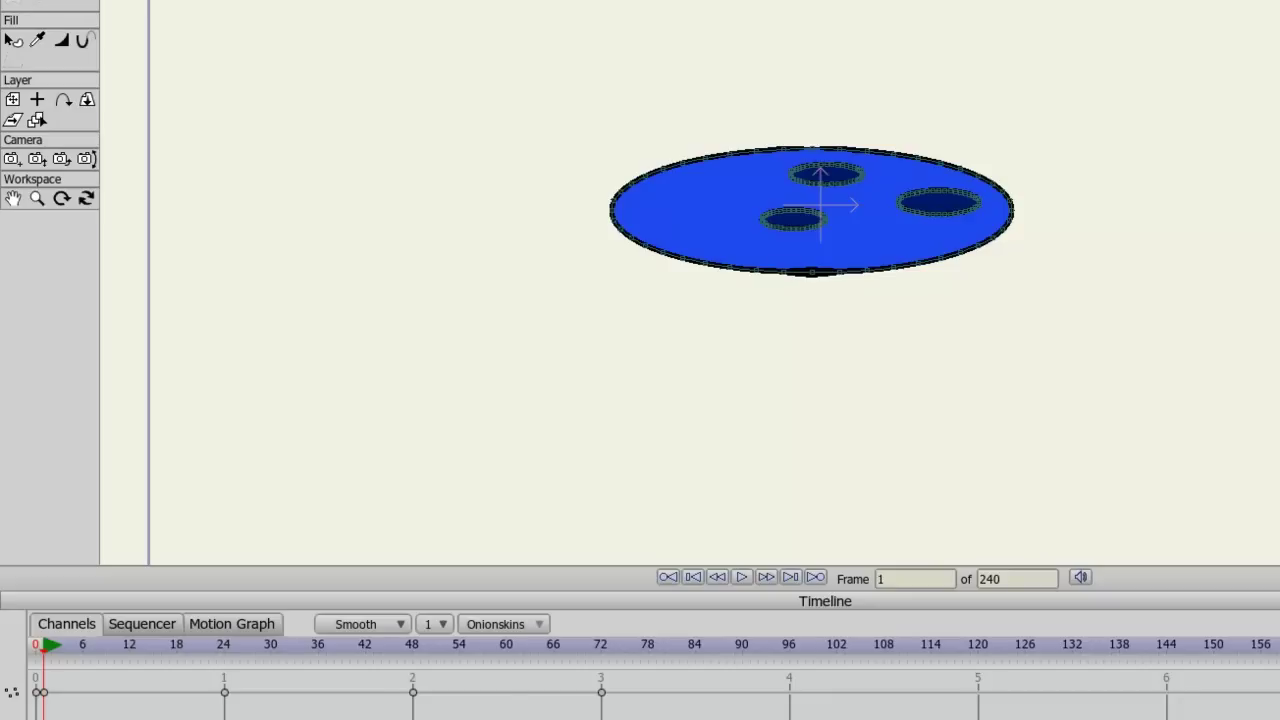
drag(702, 719, 34, 667)
drag(760, 154, 815, 64)
Widen the top spike, add a second spike, and stretch the bottom edge into a wide lobe
drag(923, 163, 966, 92)
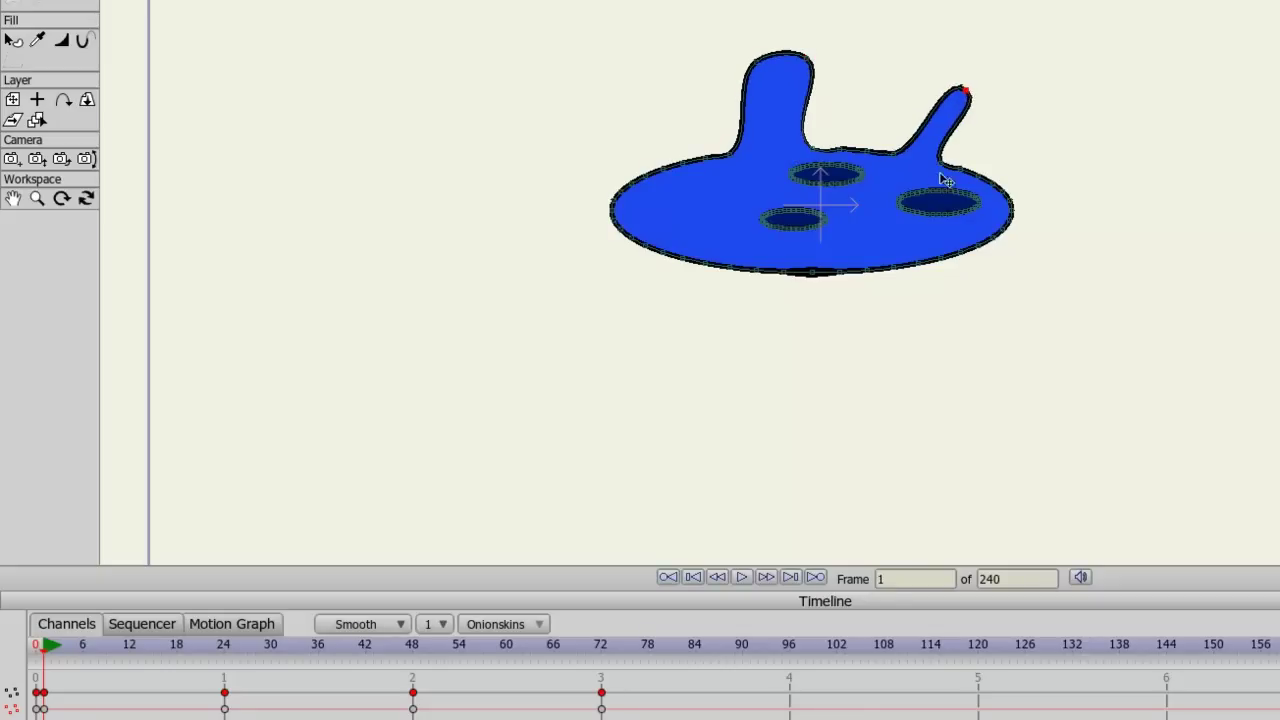
drag(943, 169, 988, 117)
drag(866, 272, 918, 372)
drag(818, 272, 772, 357)
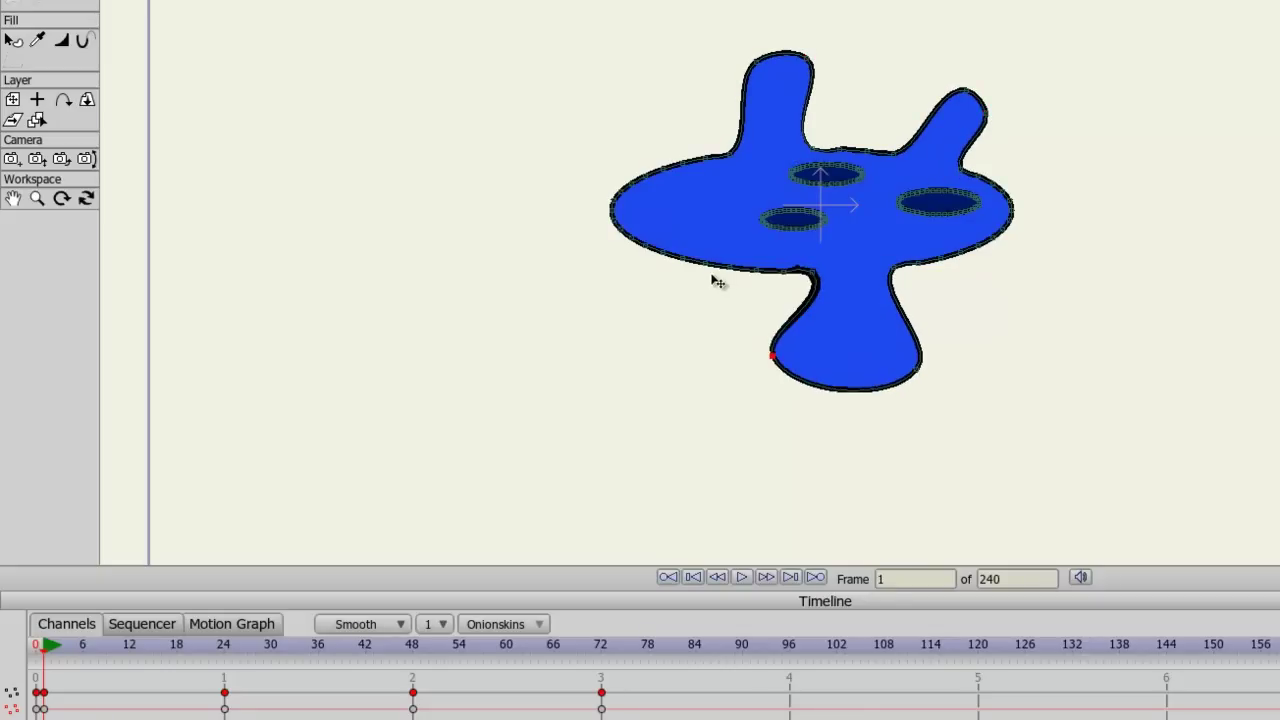
Pull out wide bottom-left and right arms, then check the tall later-frame pose
drag(712, 272, 660, 348)
drag(674, 263, 584, 296)
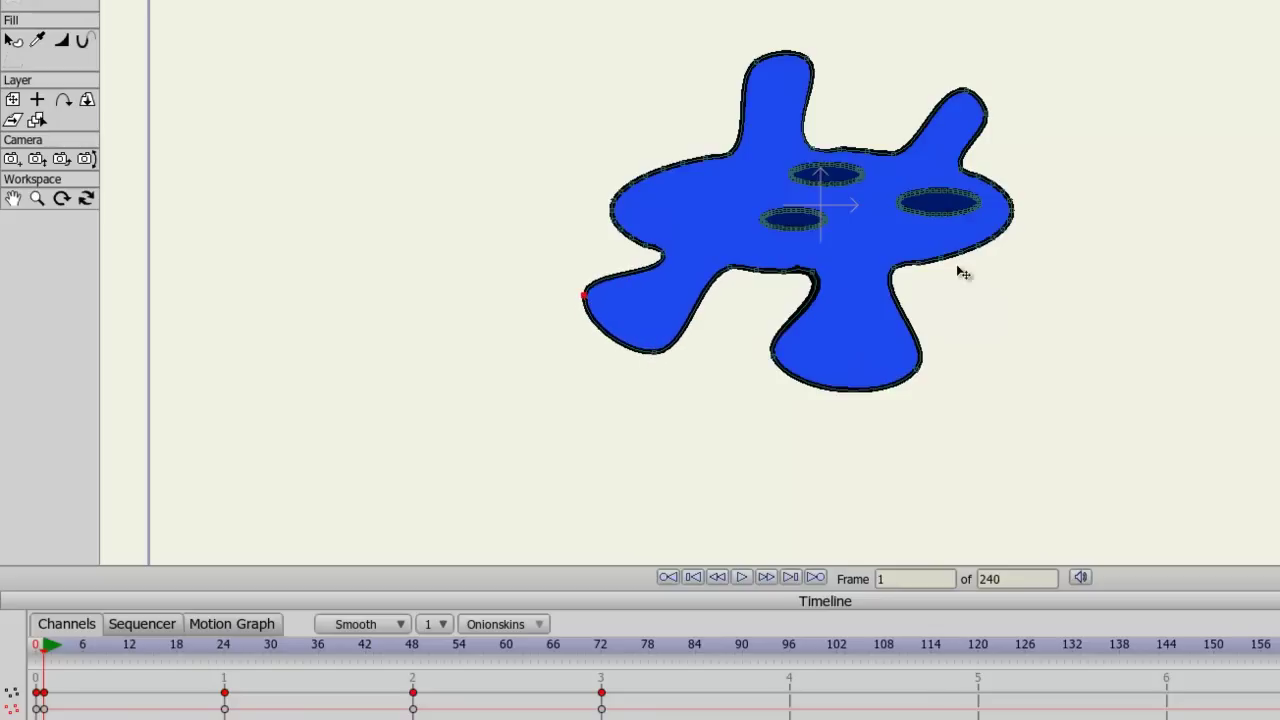
drag(980, 251, 1037, 346)
drag(1000, 251, 1080, 290)
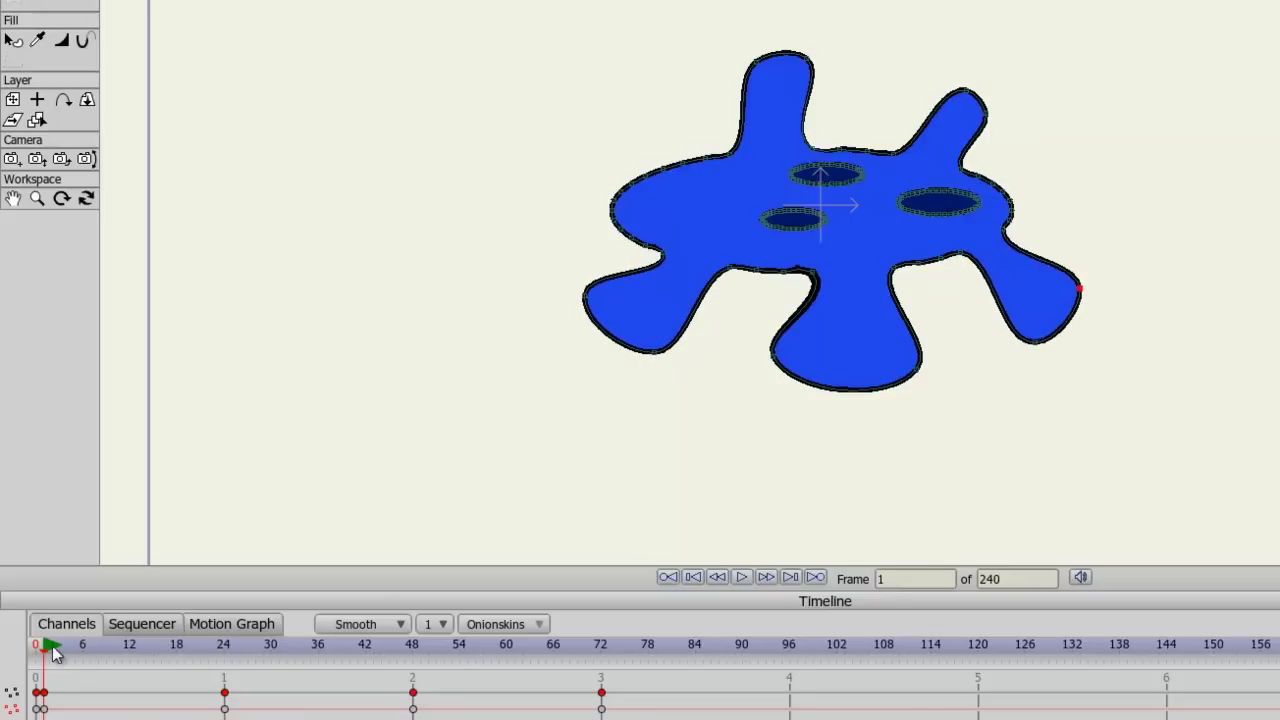
drag(55, 651, 168, 651)
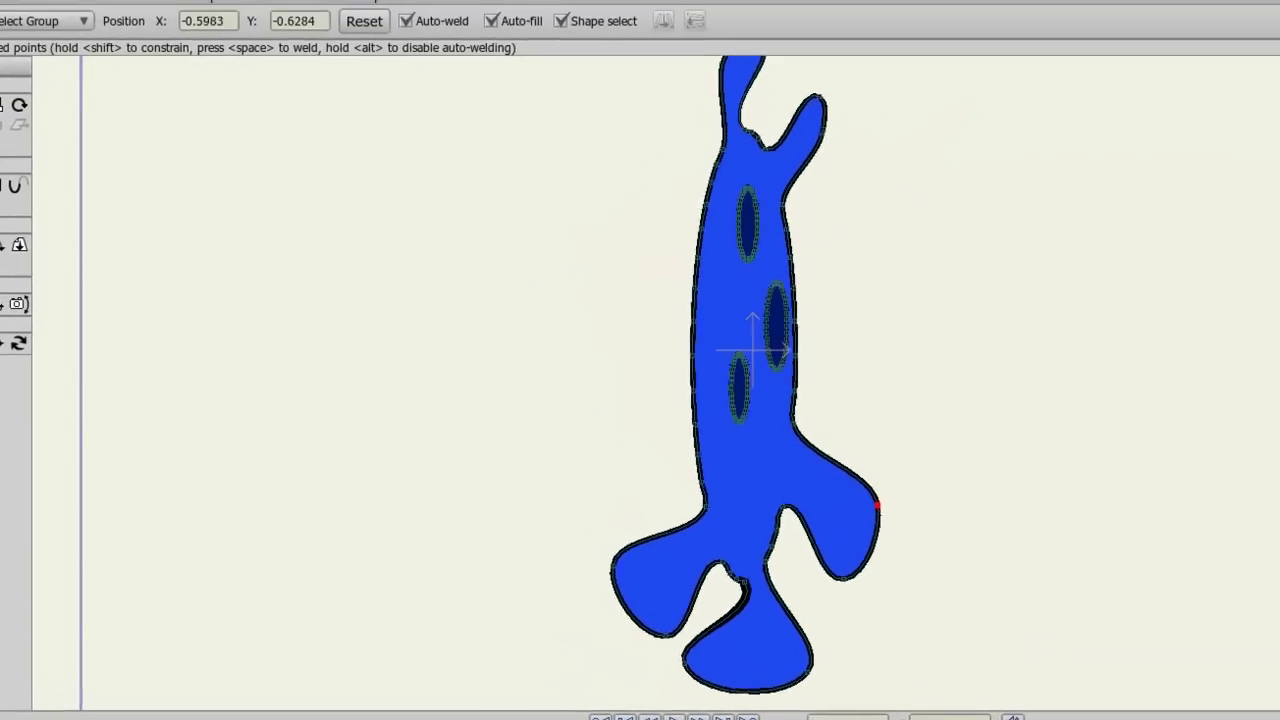